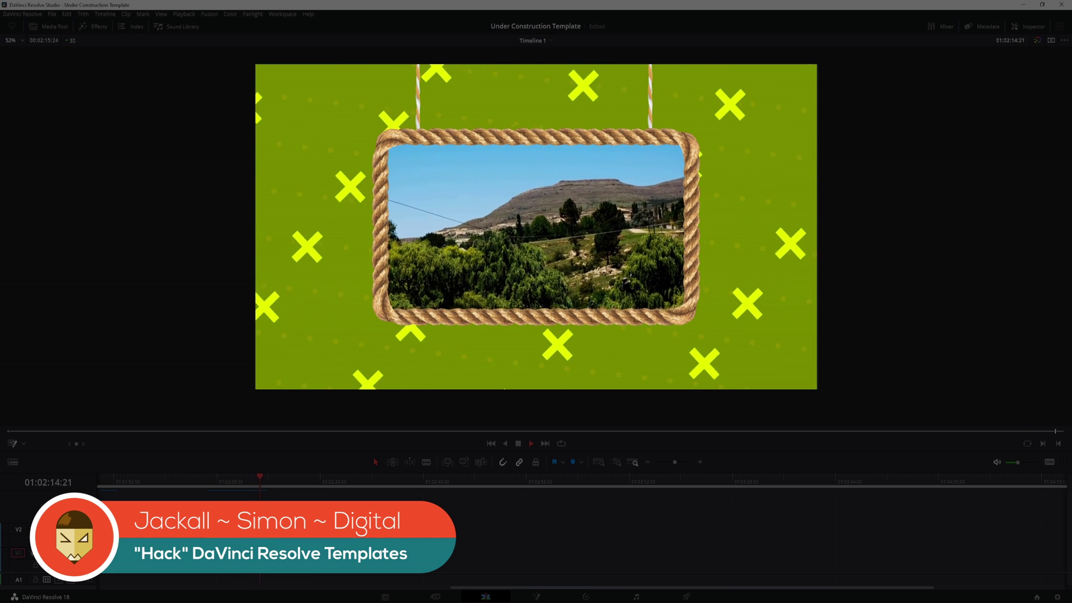
Step: Stop playback, browse the JD Template titles, and select Edit.drfx in the 0307 - DRFX folder
key("space")
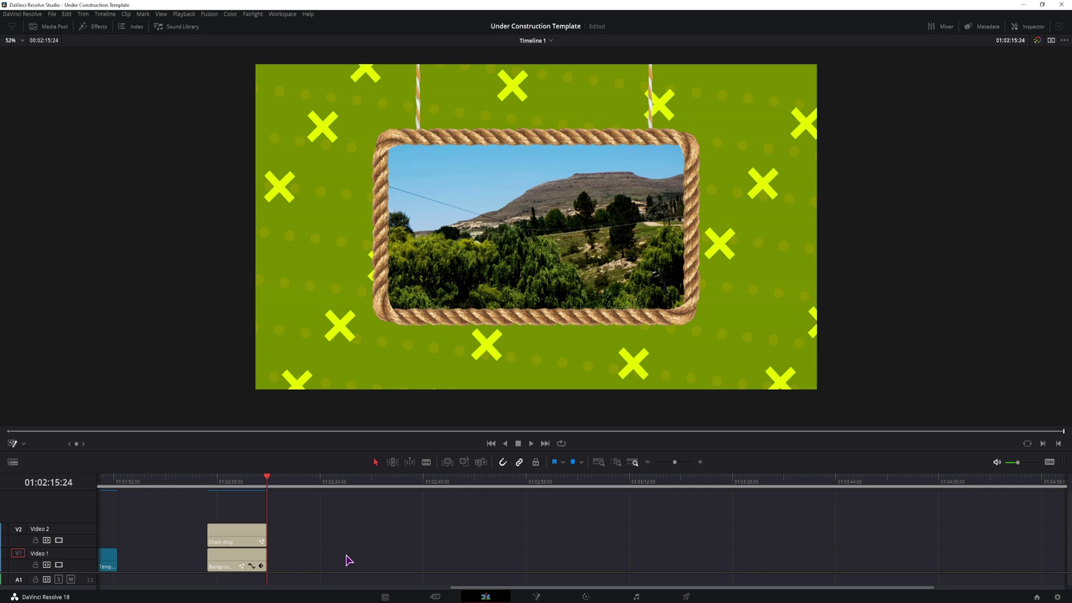
left_click(98, 27)
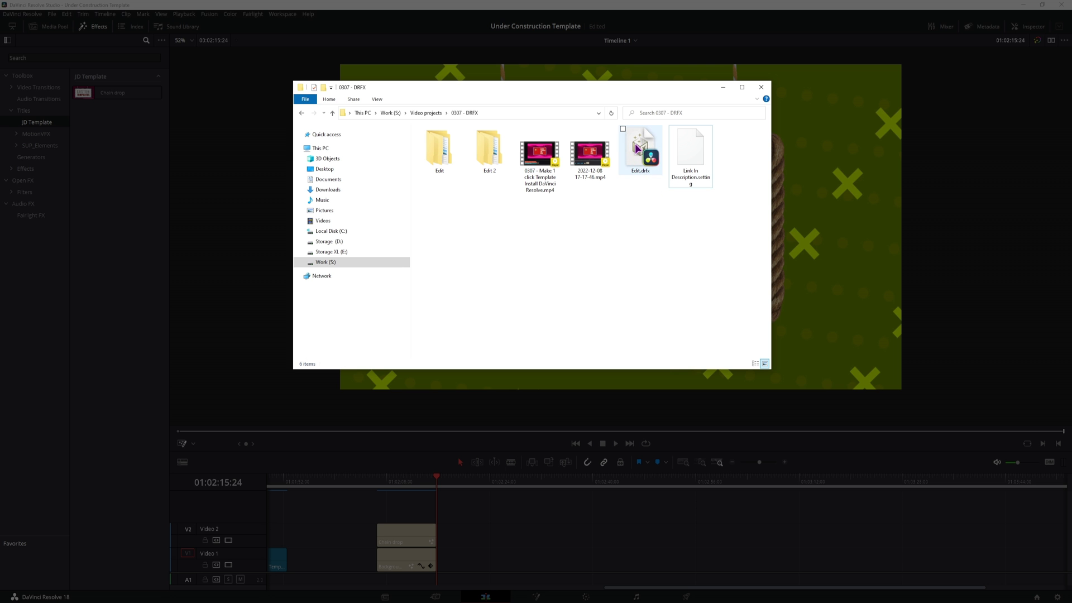
left_click(636, 148)
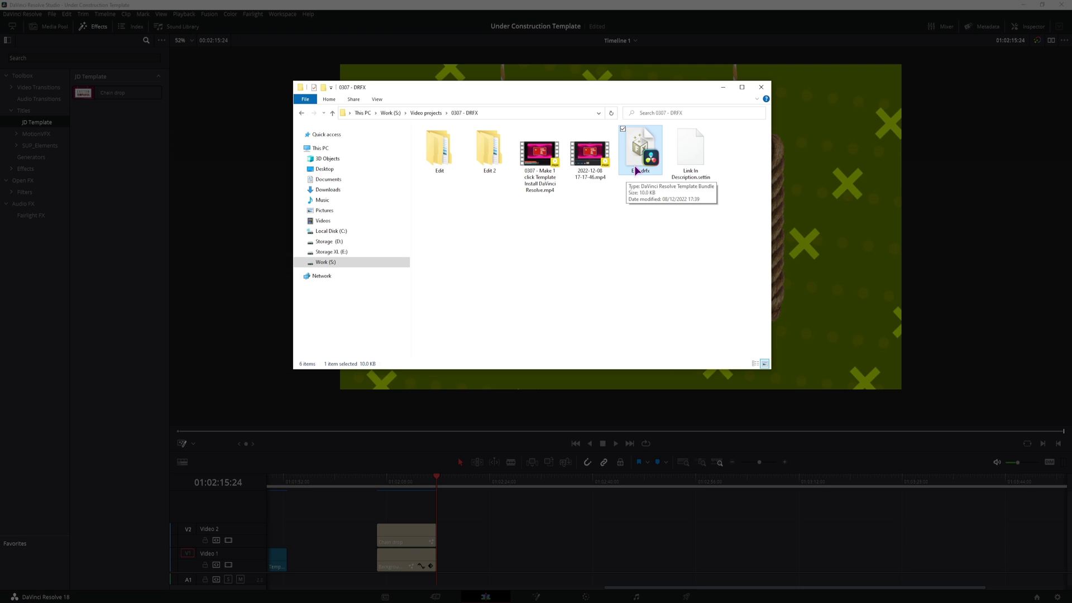
Step: Duplicate Edit.drfx in the 0307 - DRFX folder
key("ctrl+c")
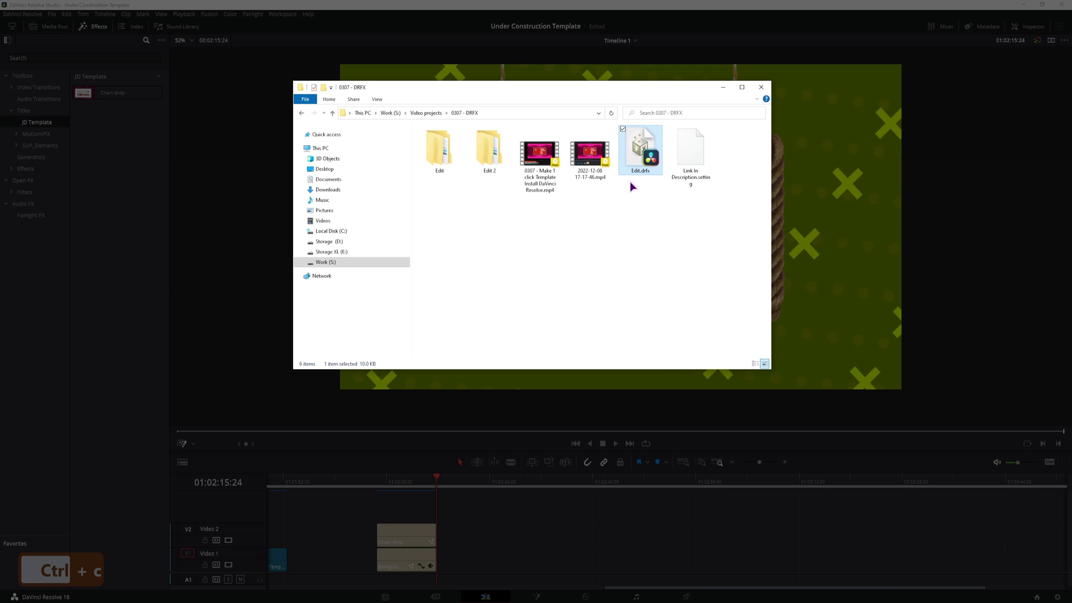
left_click(588, 234)
key("ctrl+v")
left_click(647, 194)
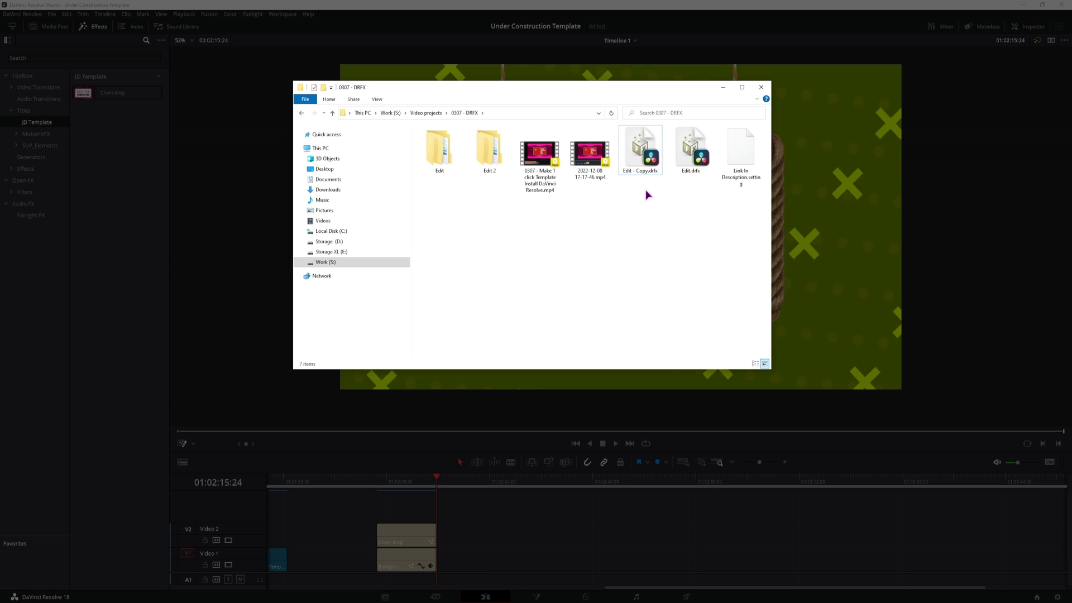
Step: Change the copy's extension from .drfx to .zip, naming it Edit - Copy.zip
left_click(646, 176)
left_click(649, 172)
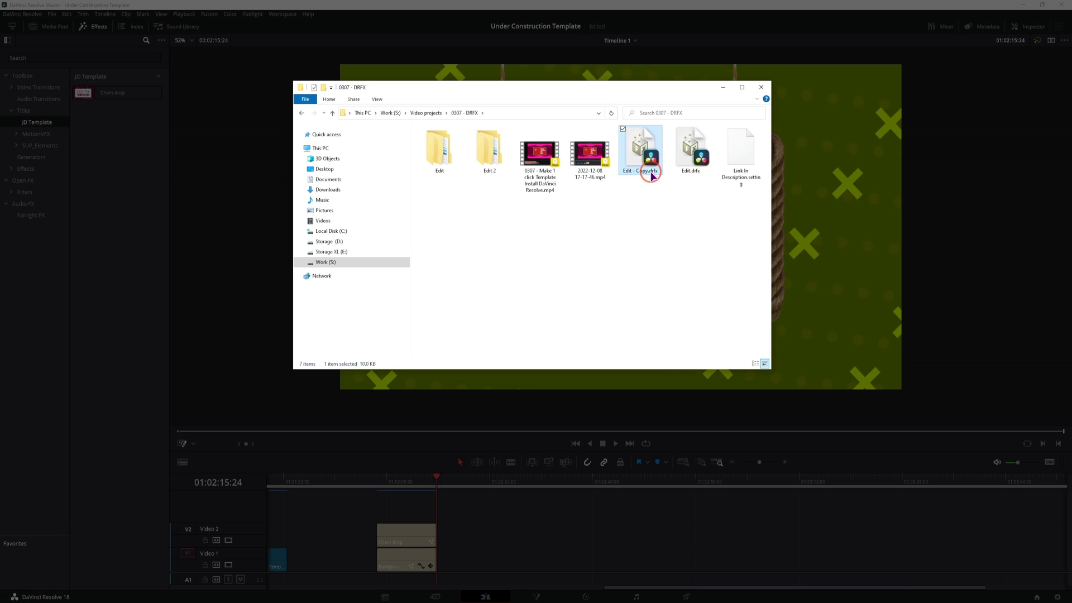
left_click_drag(651, 171, 666, 177)
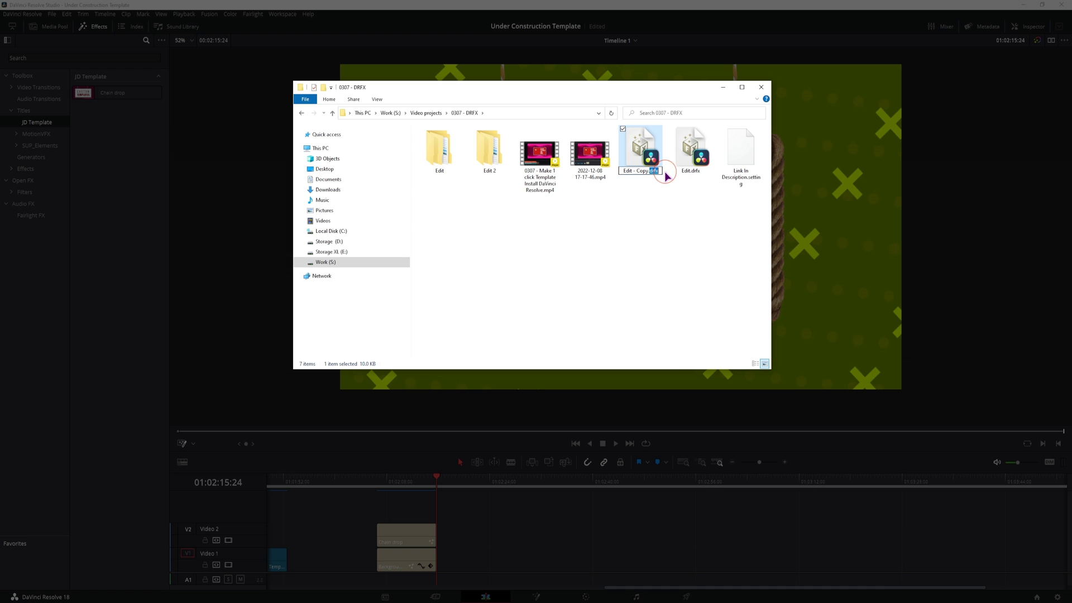
type("zip")
key("Return")
Step: Accept the extension change and open Edit - Copy.zip in 7-Zip
left_click(569, 308)
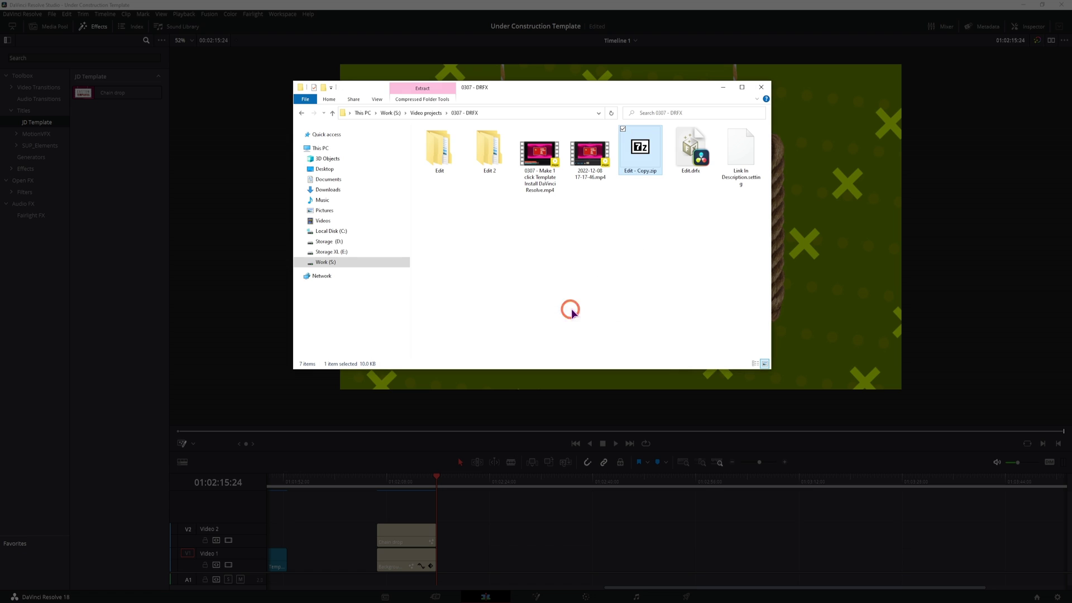
left_click(642, 163)
double_click(641, 163)
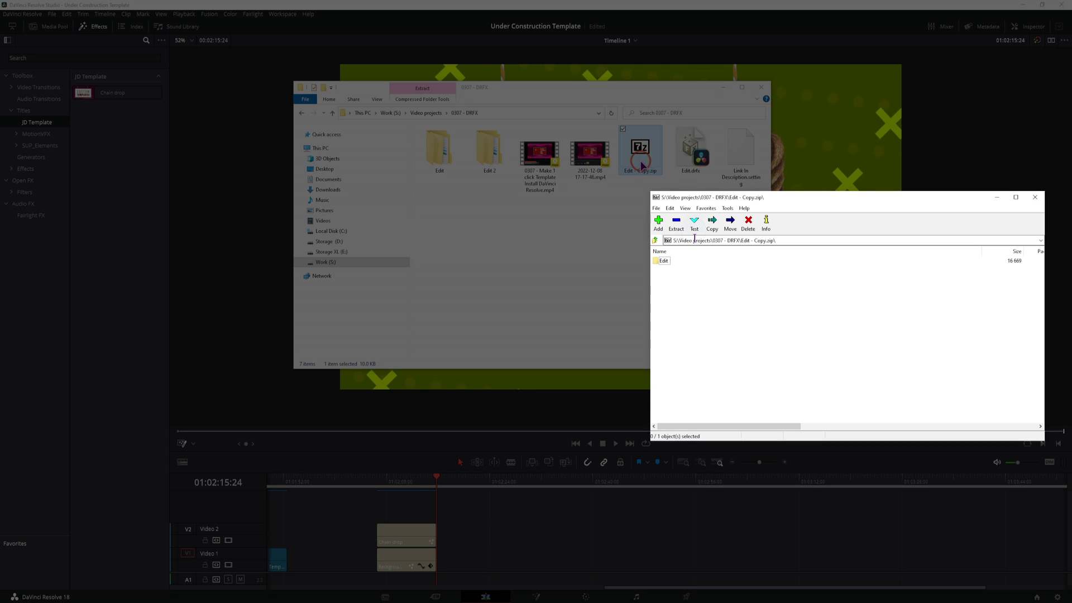
Step: Extract Chain drop.setting from Edit > Titles > JD Template into the 0307 - DRFX folder
double_click(665, 261)
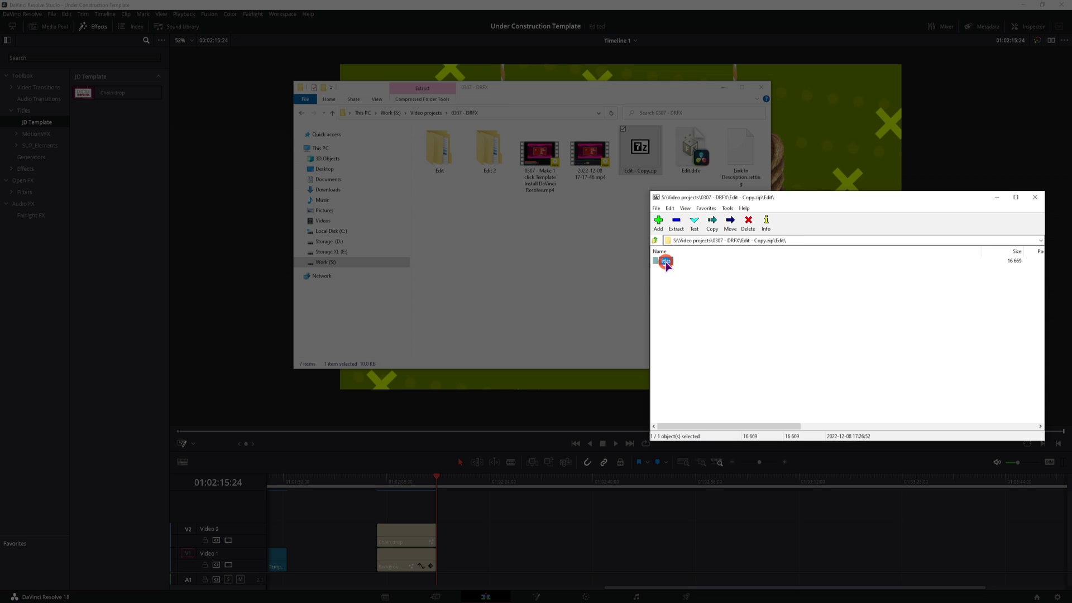
double_click(667, 261)
double_click(667, 263)
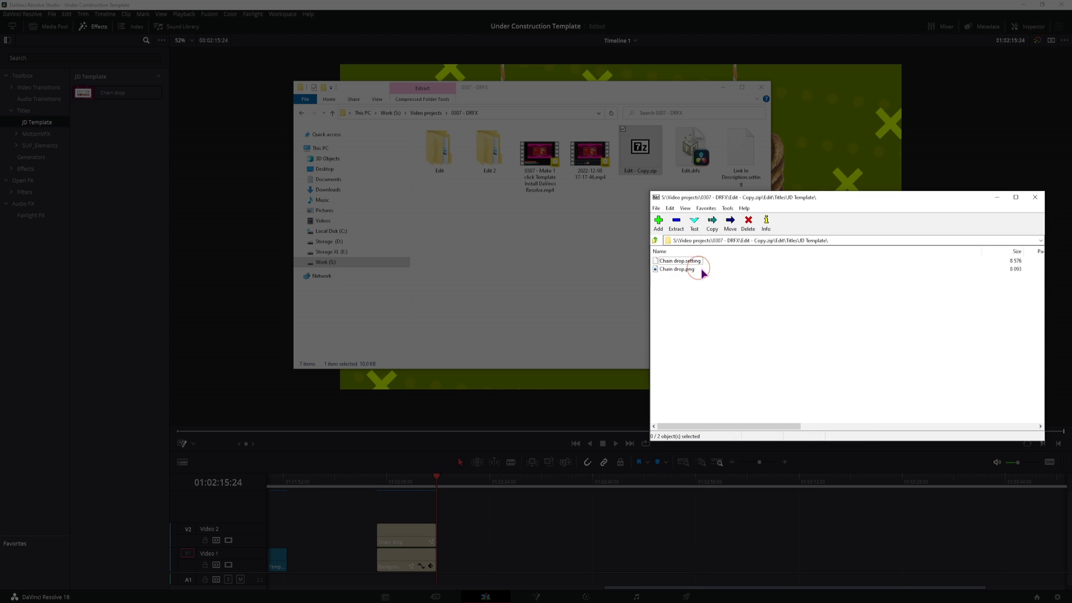
left_click(680, 260)
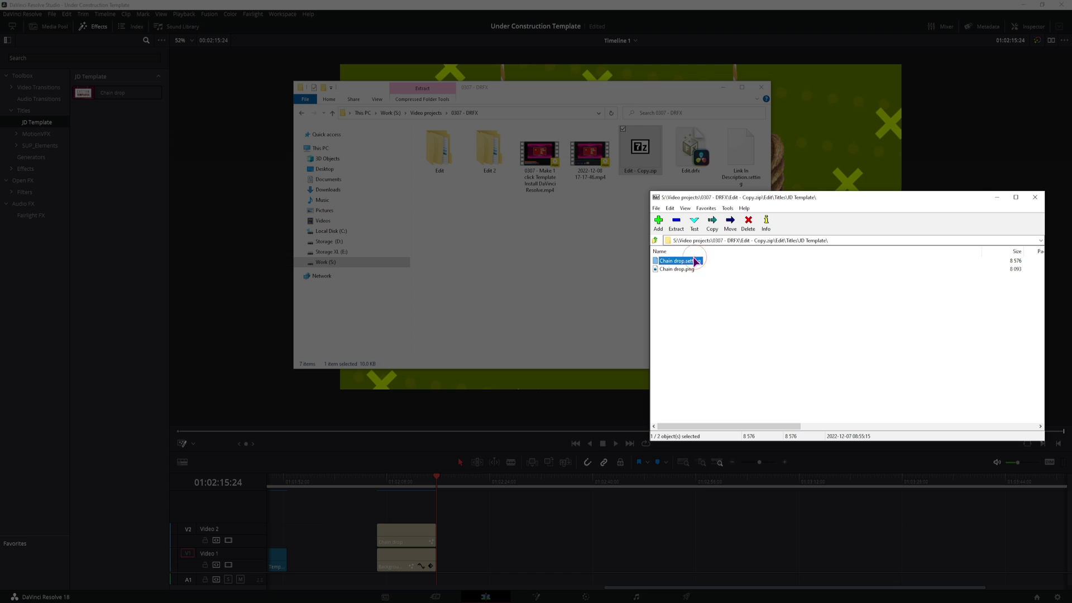
left_click_drag(682, 267, 596, 273)
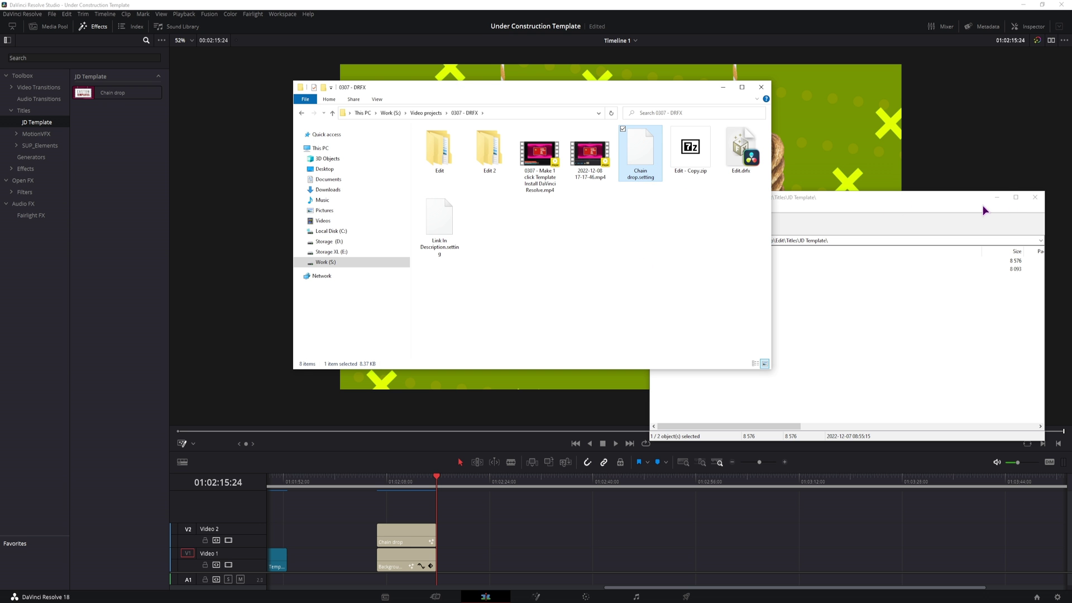
Step: Close 7-Zip and import Chain drop.setting into the Fusion node graph as MacroTool1
left_click(1034, 198)
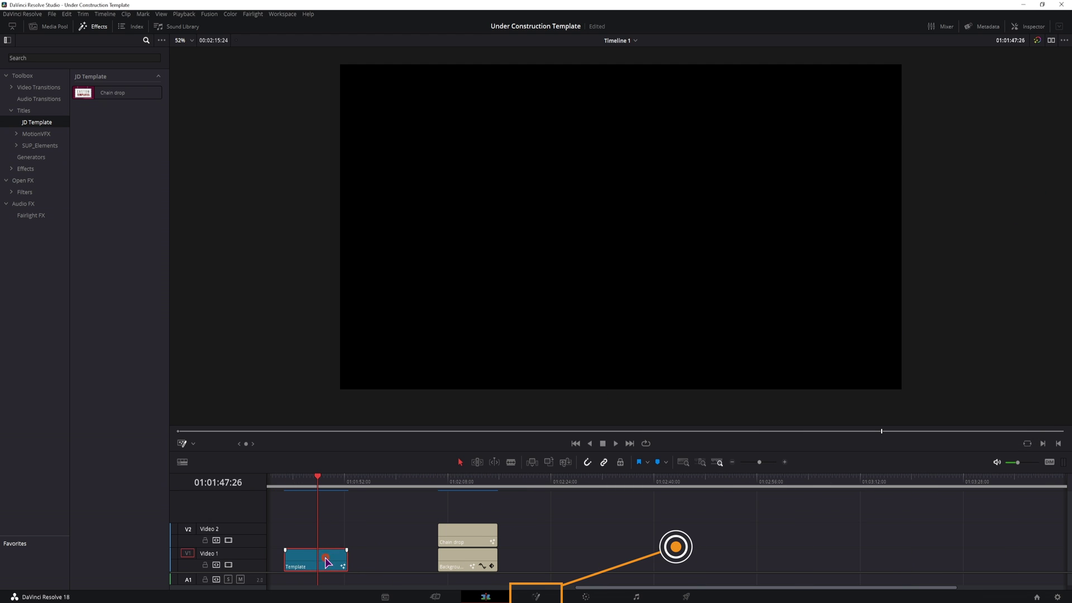
left_click(533, 596)
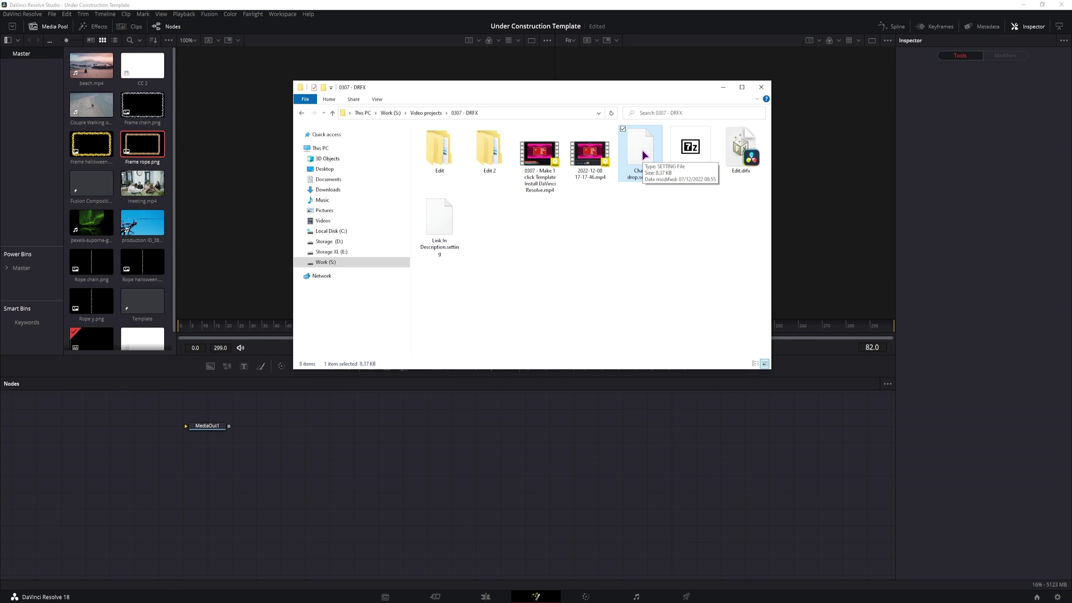
left_click_drag(641, 149, 364, 431)
left_click(400, 433)
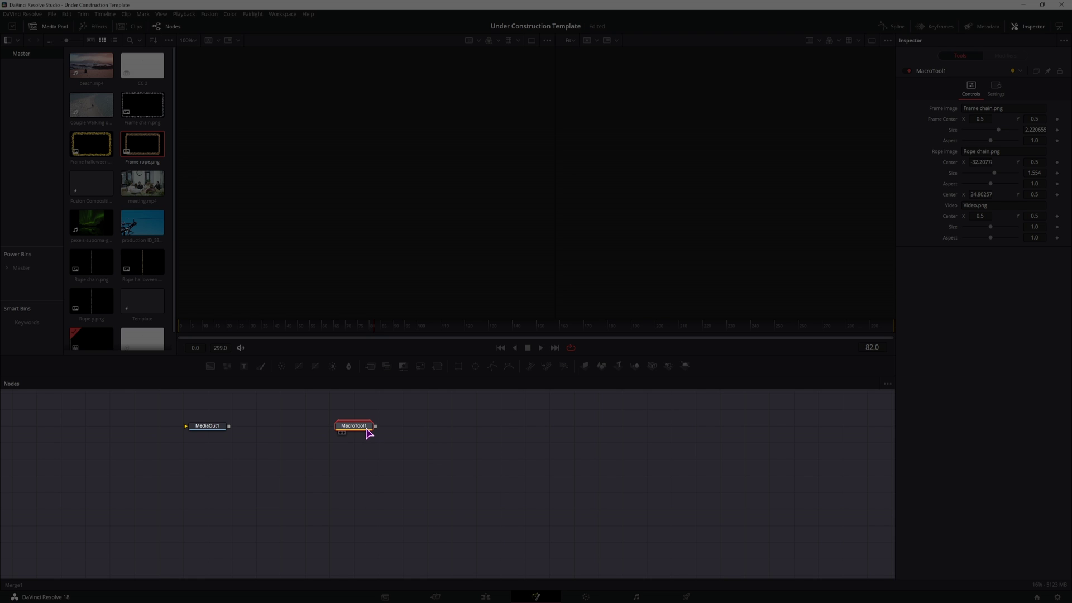
Step: Expand MacroTool1, move it aside, and preview Merge1 at frames 60 and 81
left_click(365, 427)
left_click_drag(384, 424, 457, 426)
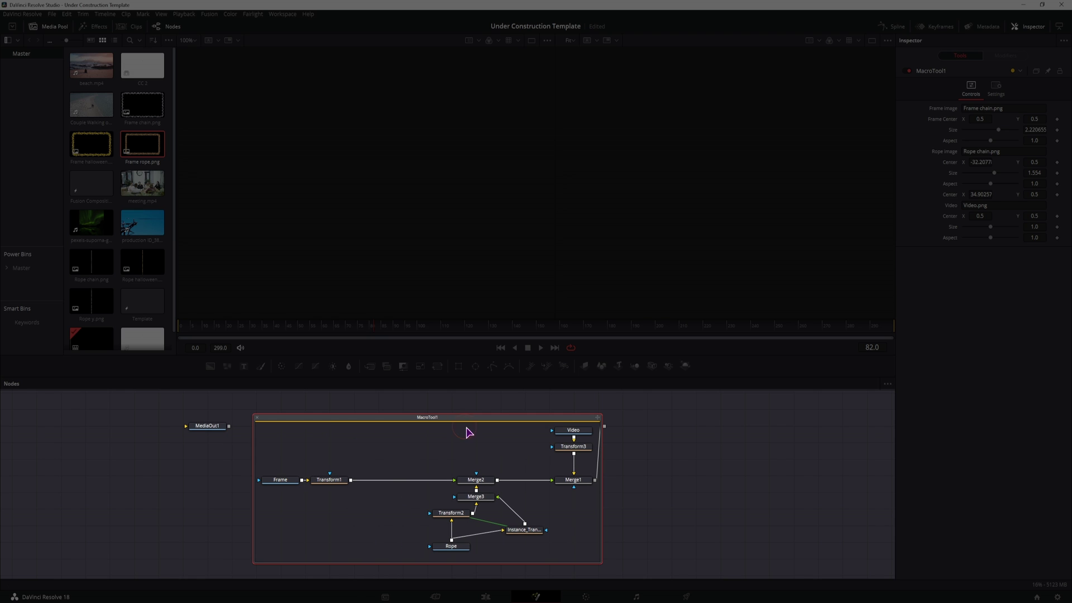
left_click(332, 329)
left_click(562, 486)
left_click(374, 330)
left_click(288, 483)
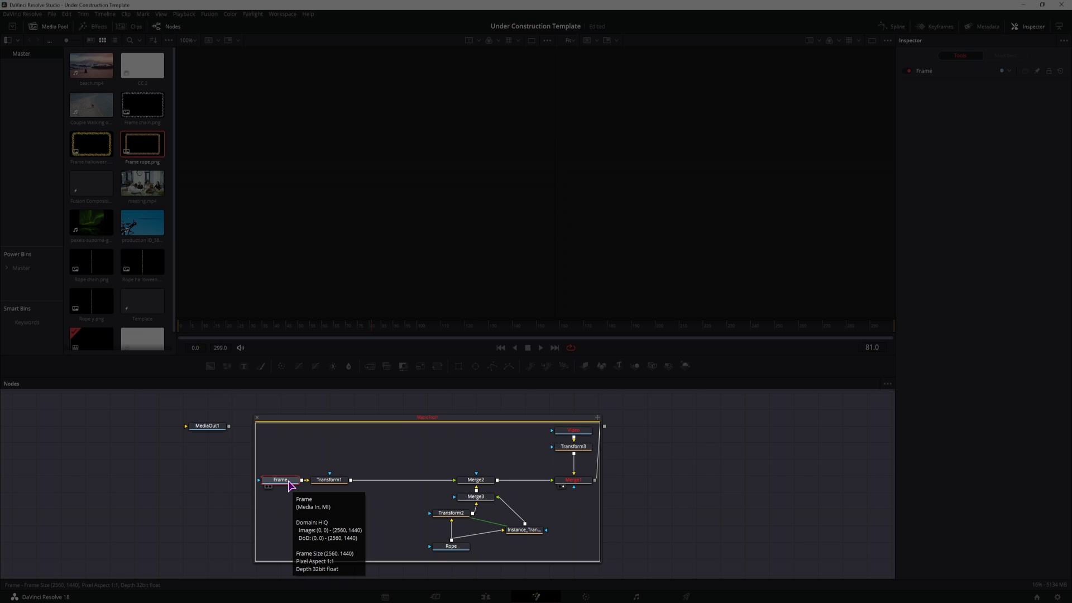
left_click(378, 418)
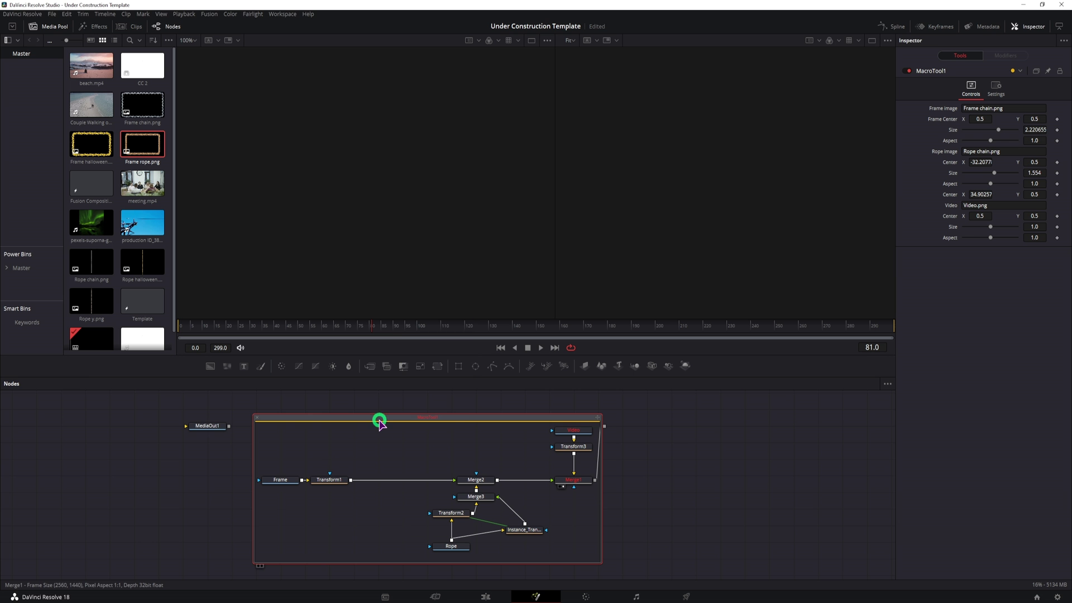
Step: Ungroup MacroTool1 into loose nodes and select the Frame node
right_click(378, 418)
left_click(401, 266)
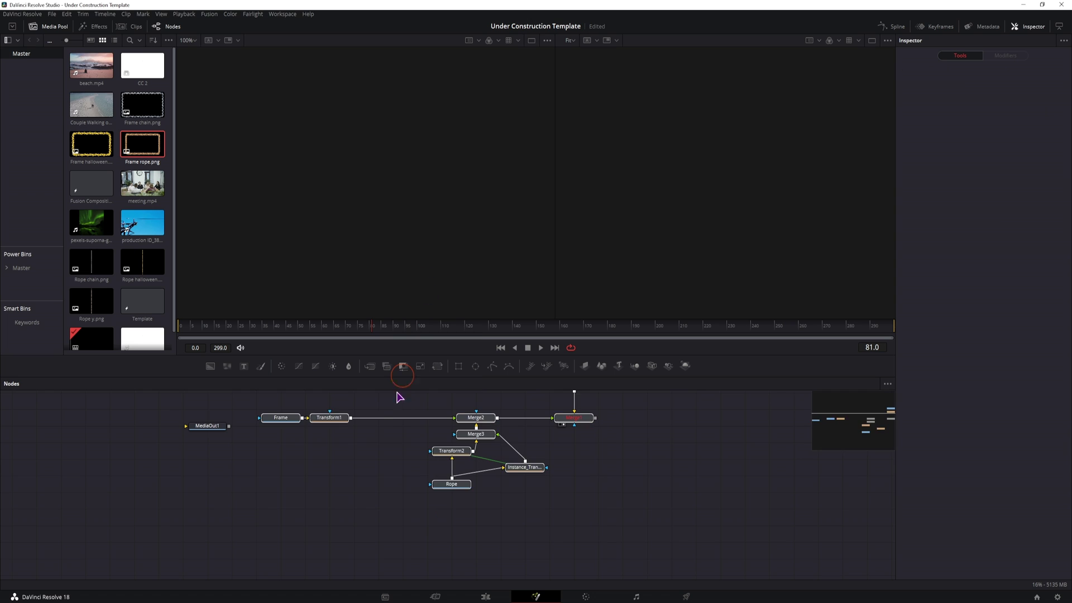
left_click(166, 496)
left_click(267, 489)
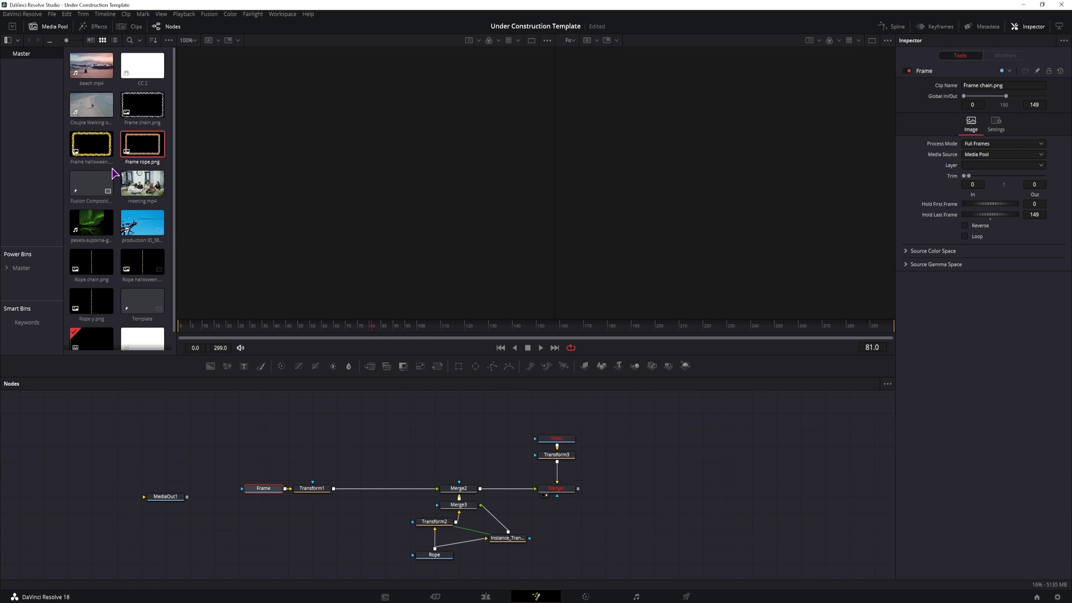
Step: Add Frame rope.png and the production clip as media inputs and preview Merge1 at frame 145
left_click_drag(143, 145, 310, 488)
left_click_drag(143, 224, 486, 446)
left_click(390, 324)
left_click_drag(390, 325, 525, 324)
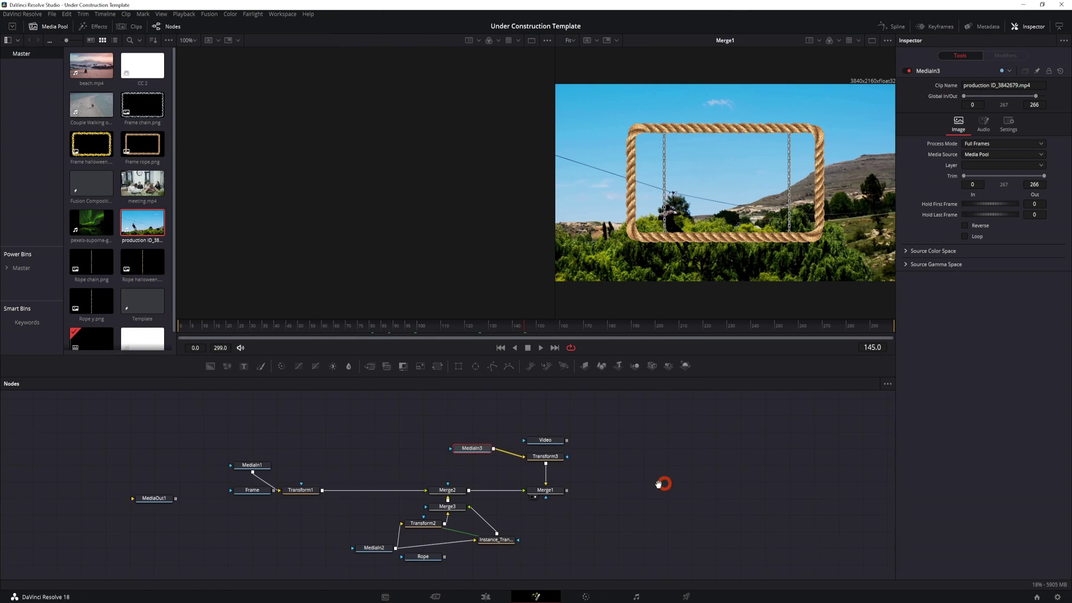
left_click_drag(663, 480, 352, 489)
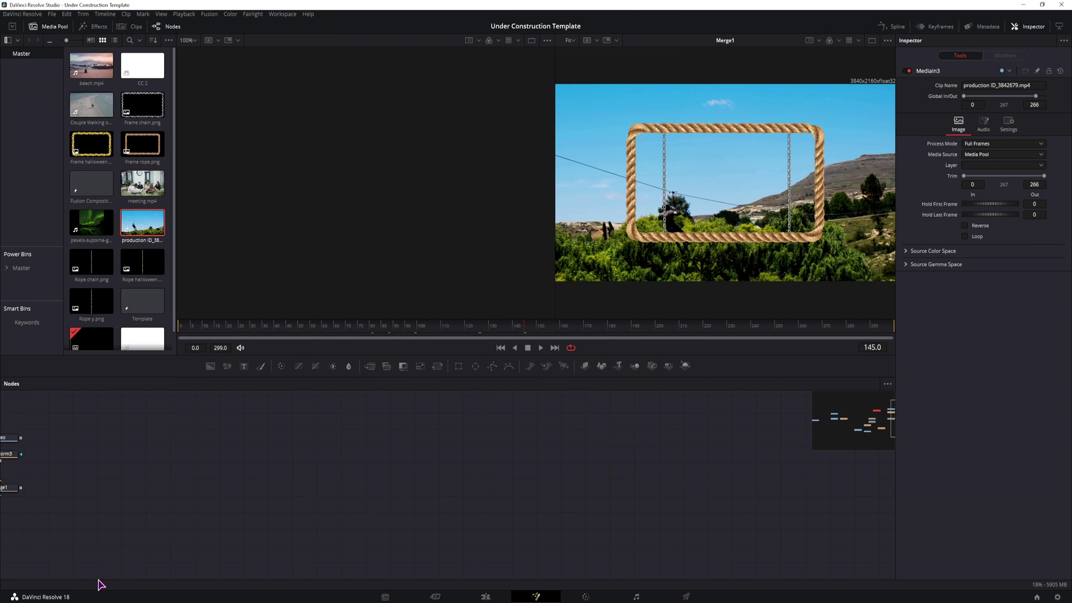
left_click(102, 596)
Step: Import Link In Description.setting as a new MacroTool1 node and bring up the file's options
left_click(434, 221)
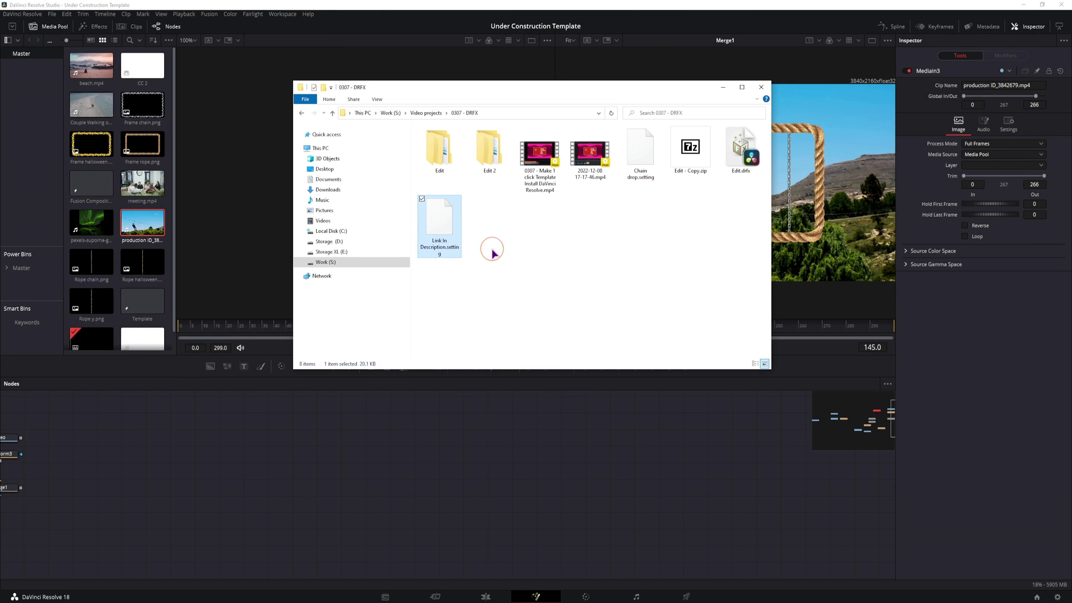
left_click_drag(442, 219, 267, 462)
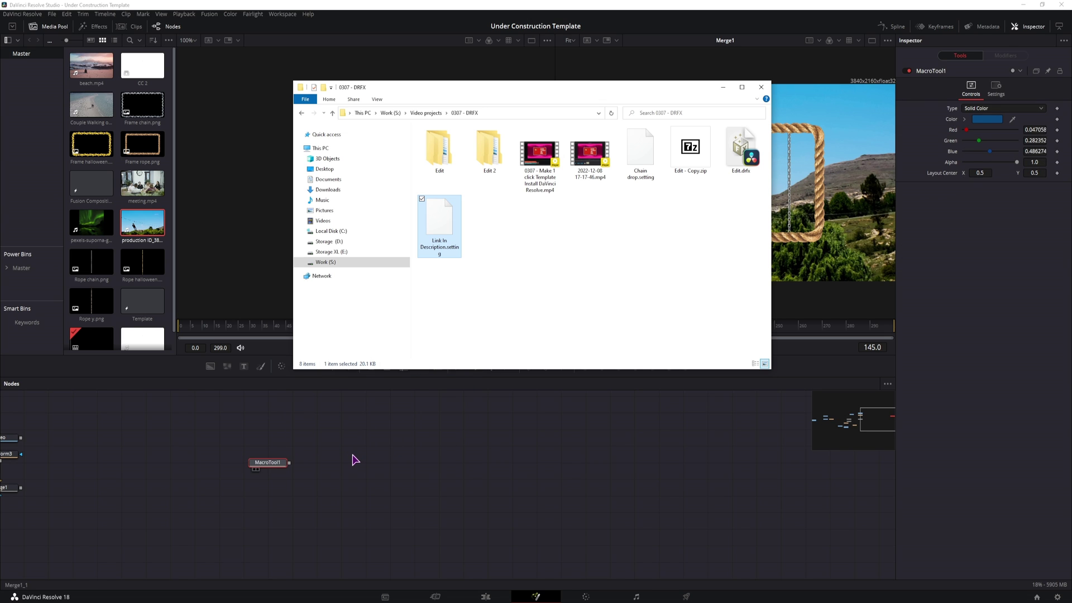
left_click(274, 463)
left_click(273, 464)
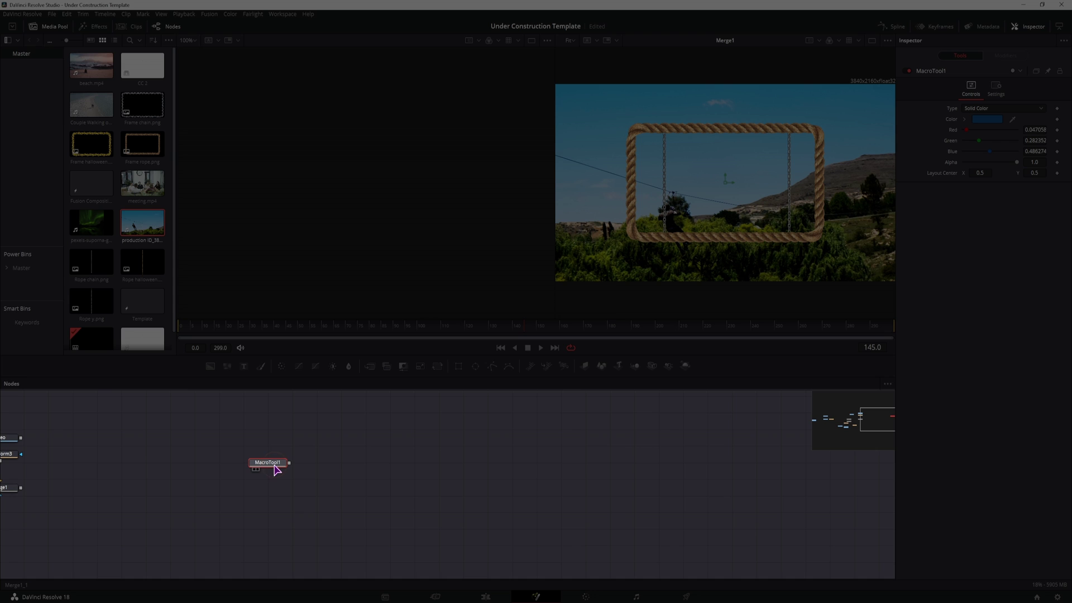
mouse_move(265, 471)
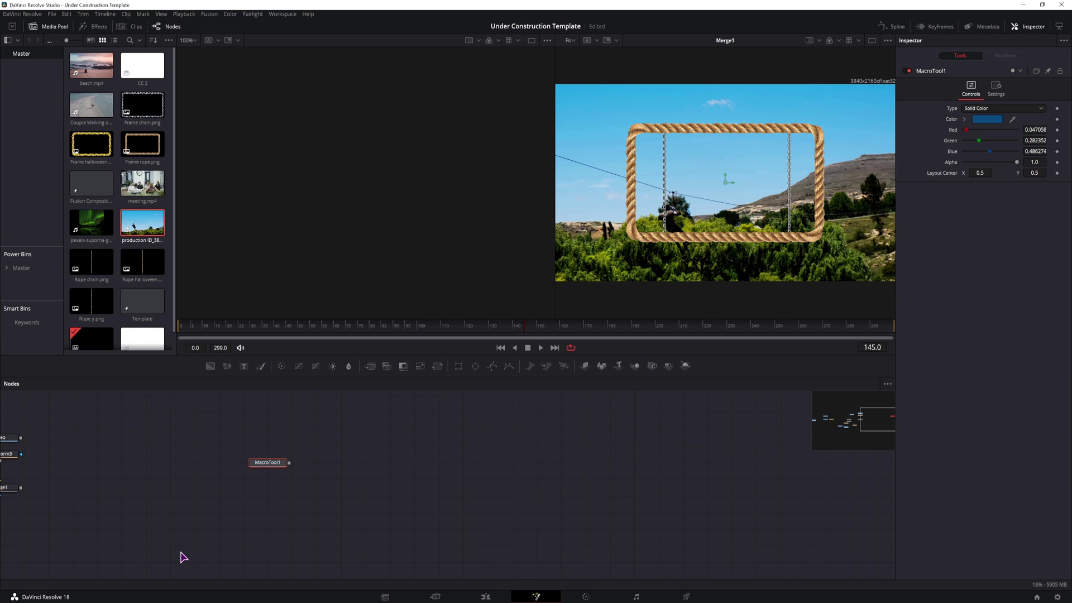
key("alt+Tab")
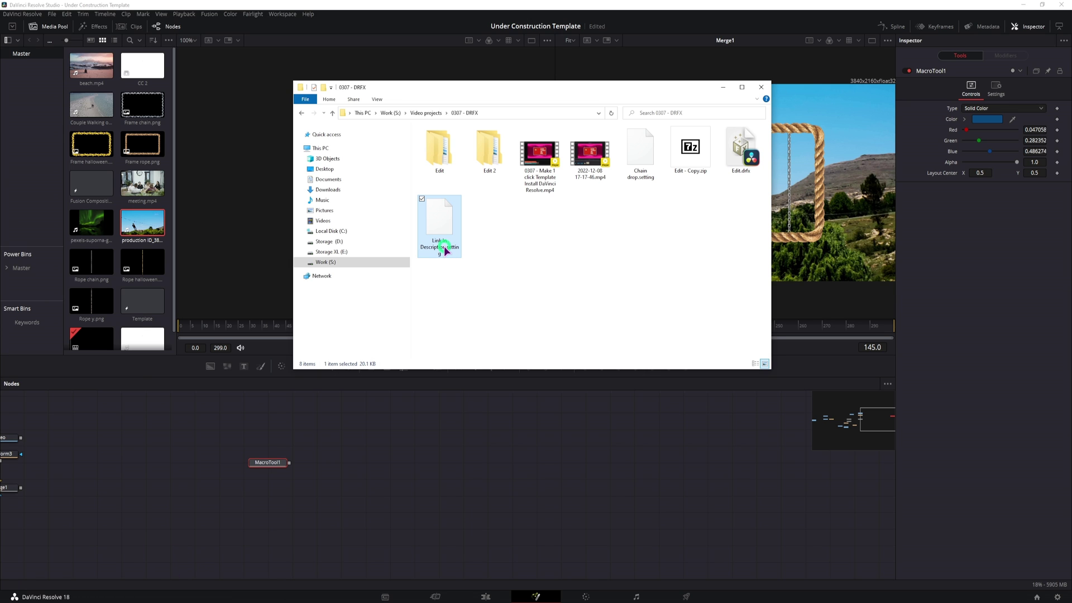
right_click(444, 246)
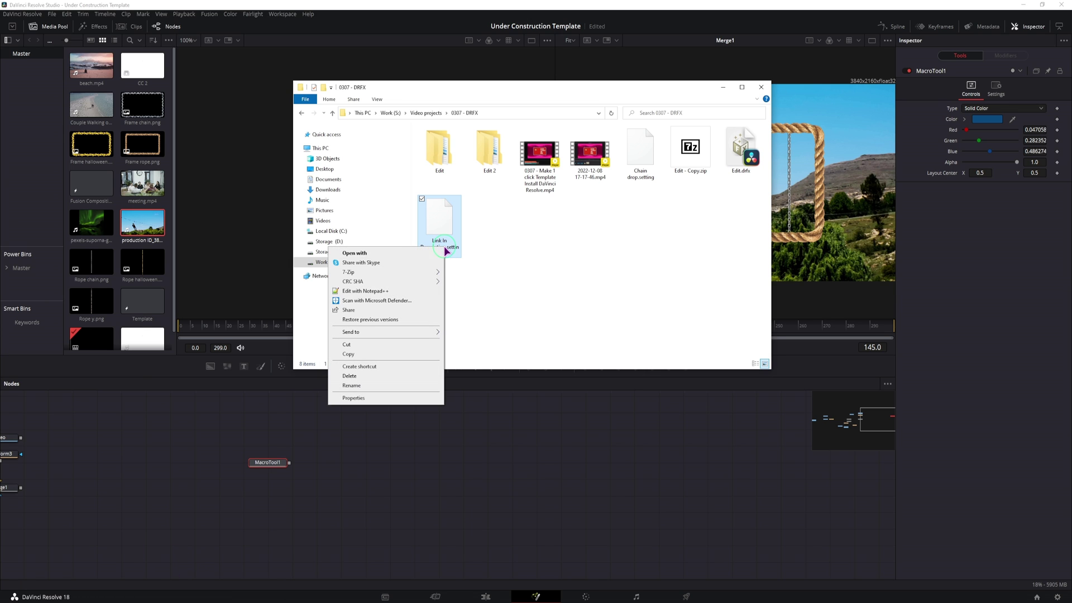
Step: Change MacroOperator to GroupOperator in Notepad++, save, and re-import the file into Fusion
left_click(423, 290)
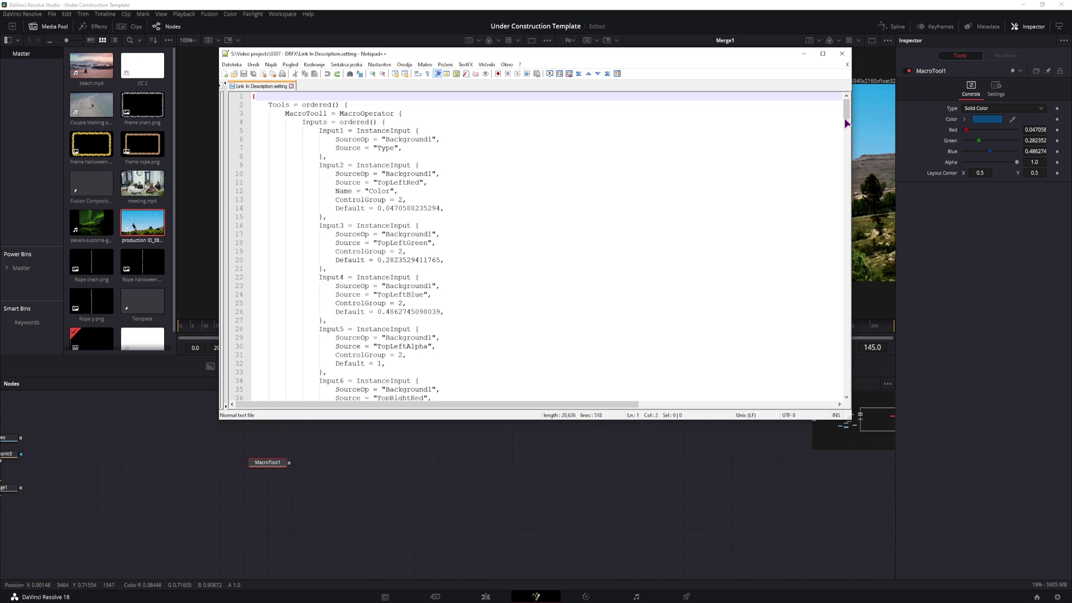
mouse_move(846, 105)
left_mouse_down()
mouse_move(844, 391)
mouse_move(844, 110)
left_mouse_up()
mouse_move(341, 114)
left_mouse_down()
mouse_move(402, 113)
mouse_move(361, 113)
left_mouse_up()
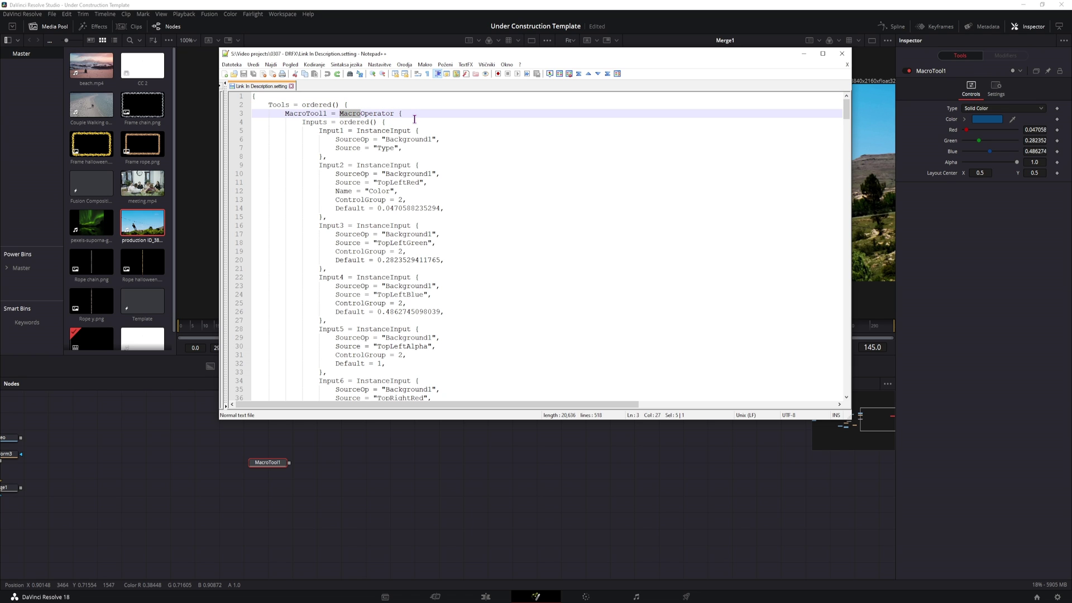
type("Group")
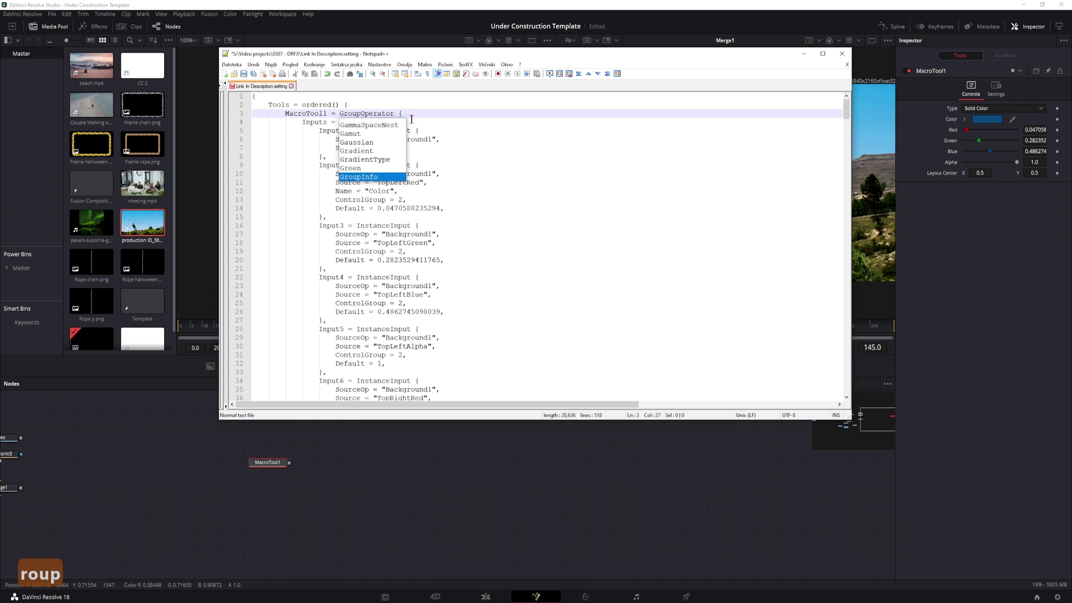
left_click(411, 115)
key("ctrl+s")
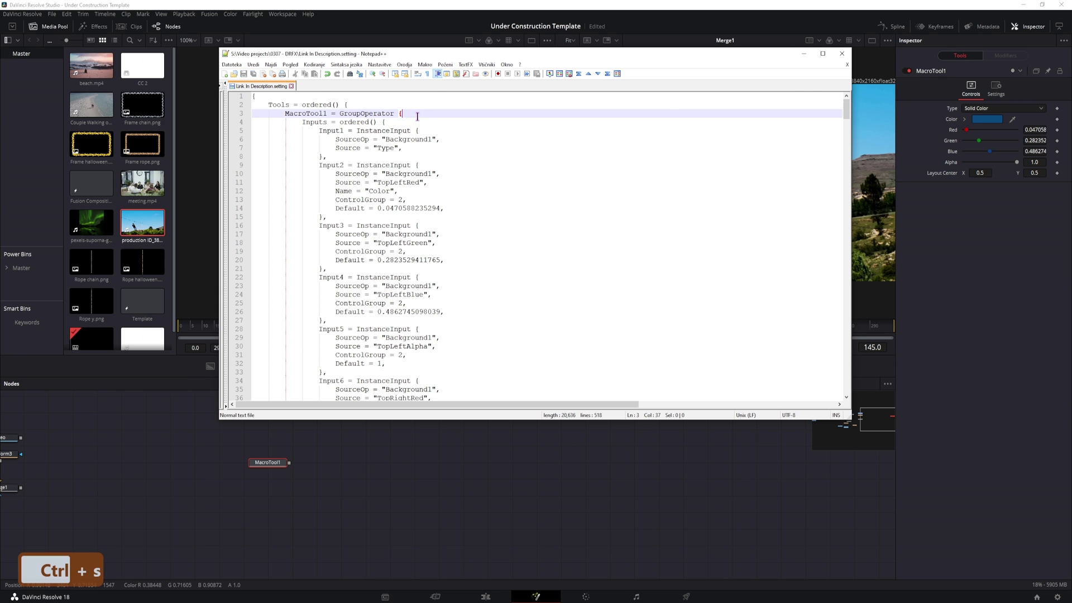
key("alt+Tab")
left_click_drag(441, 219, 420, 444)
Step: Expand MacroTool1_1 and inspect its Rectangle1_1, Merge2_2 and two transform nodes
left_click(426, 474)
left_click(419, 436)
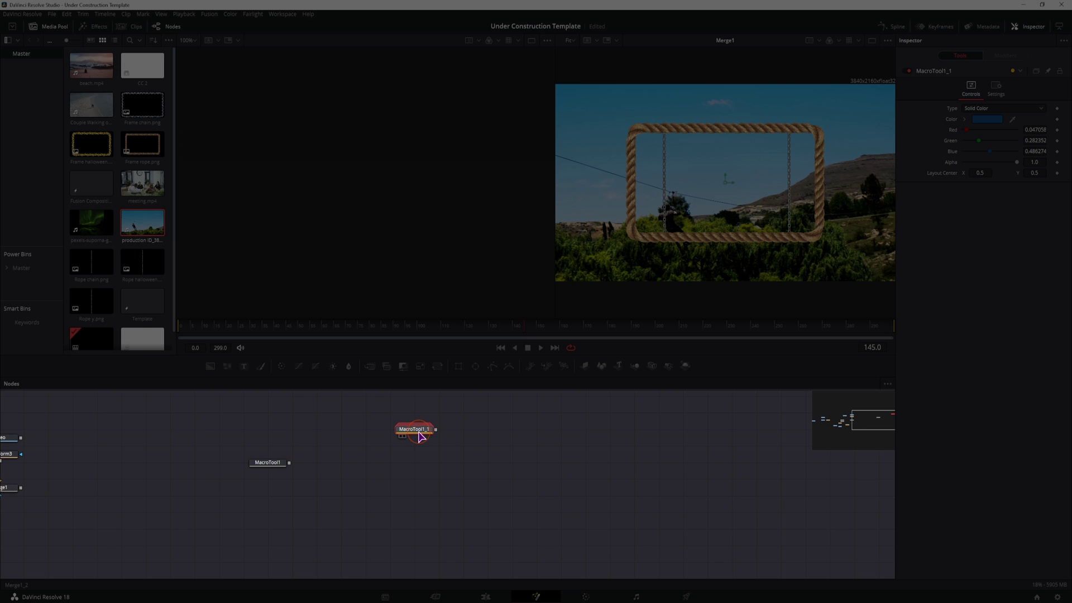
double_click(419, 437)
left_click_drag(445, 426, 514, 435)
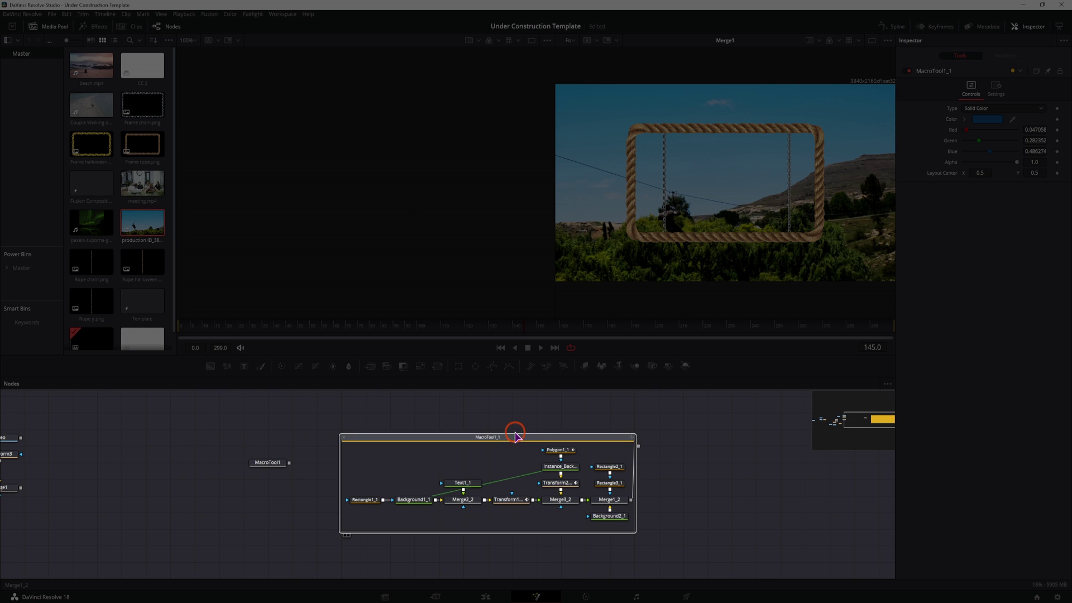
left_click(381, 487)
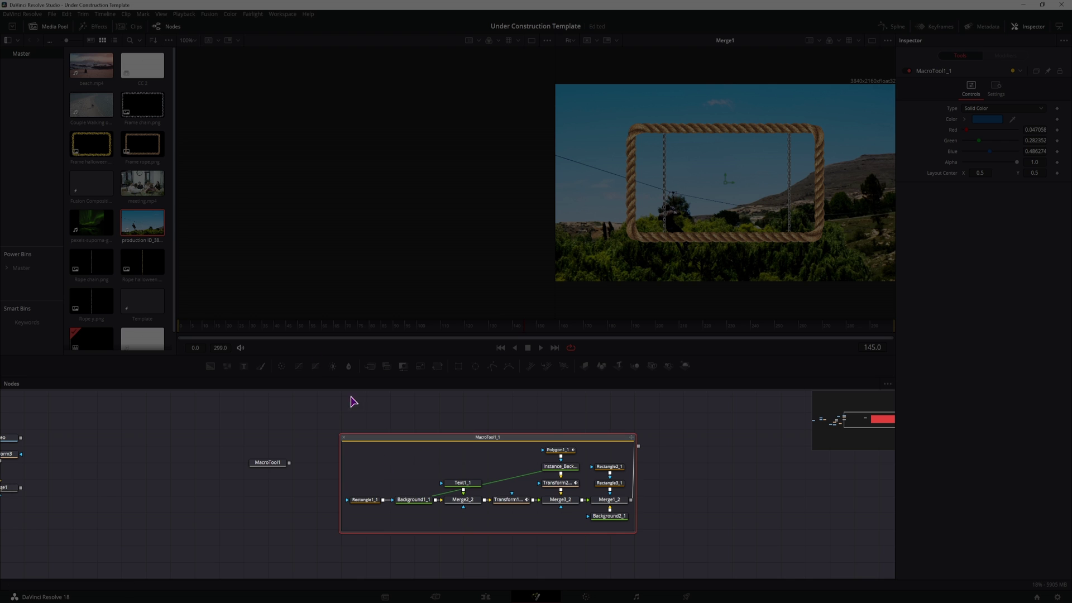
left_click(373, 498)
left_click(463, 499)
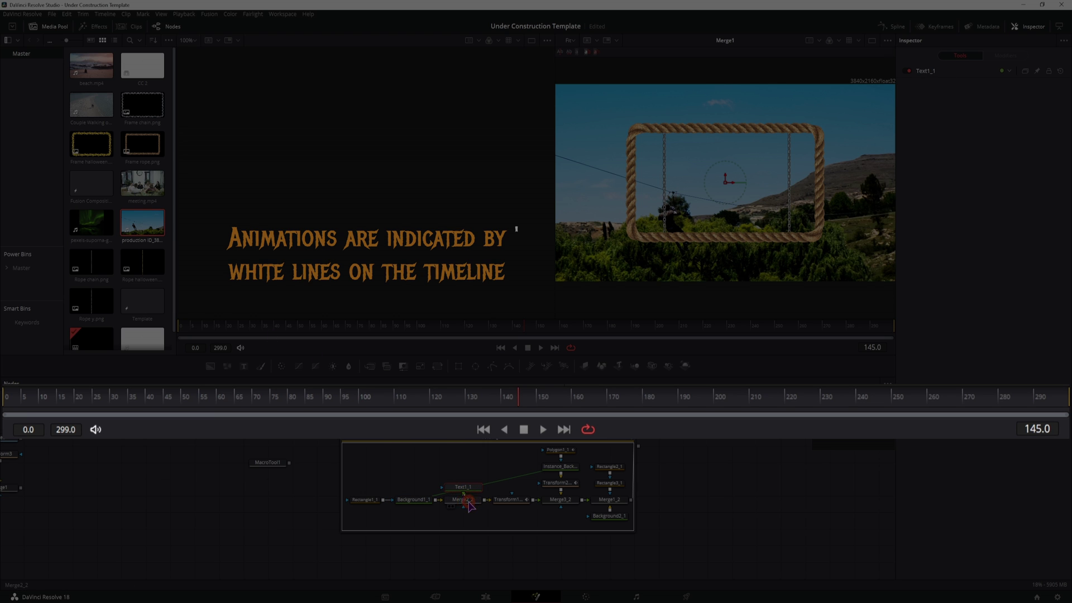
left_click(502, 501)
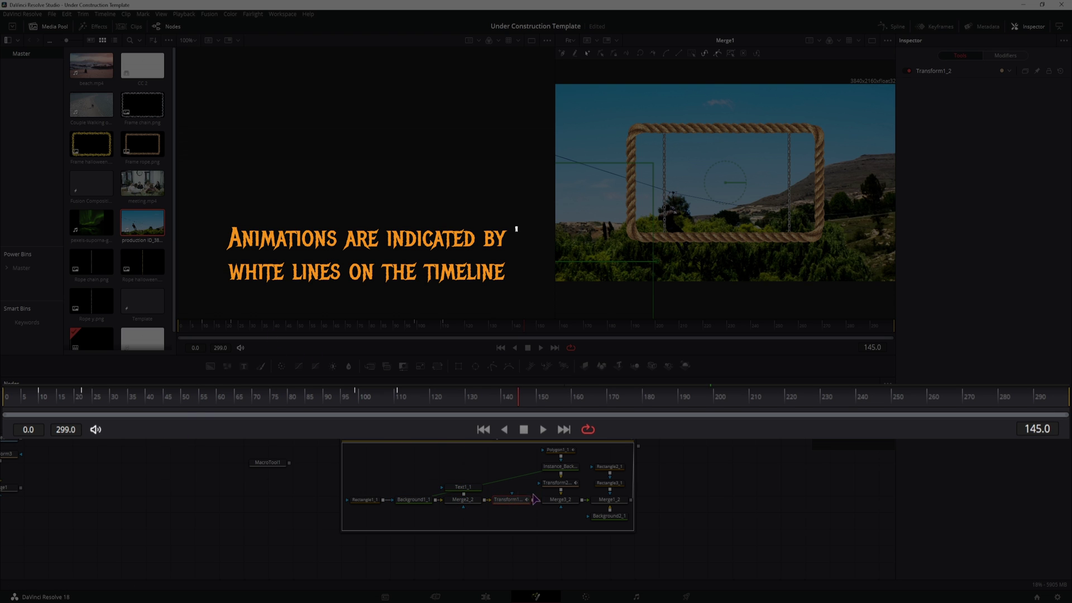
left_click(561, 468)
Step: Set Background1_1 to pinkish red, copy the MacroTool1_1 group, and return to Notepad++
left_click(604, 518)
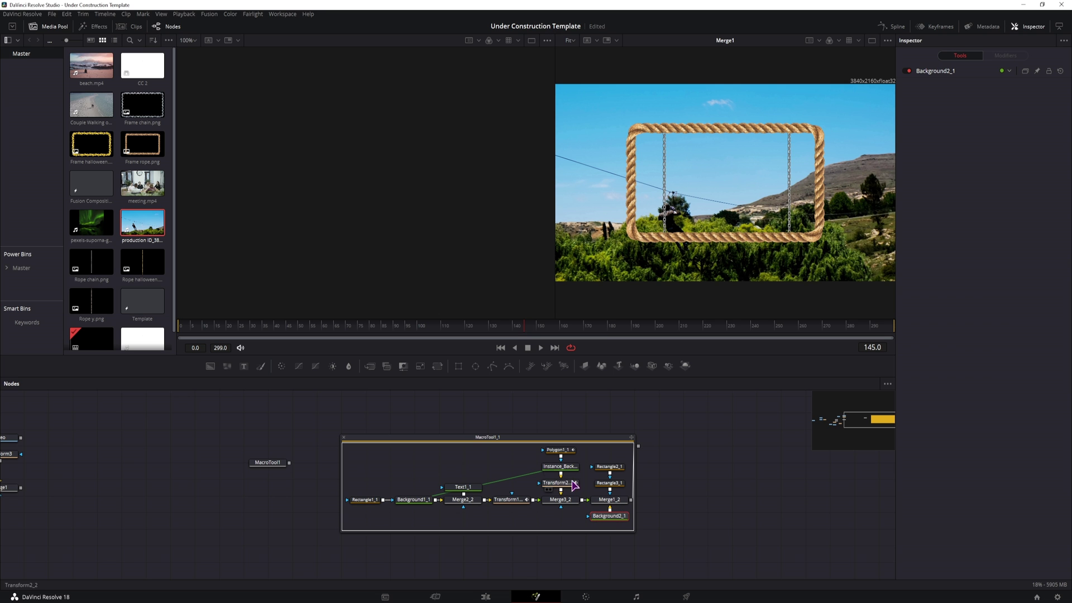
left_click(558, 450)
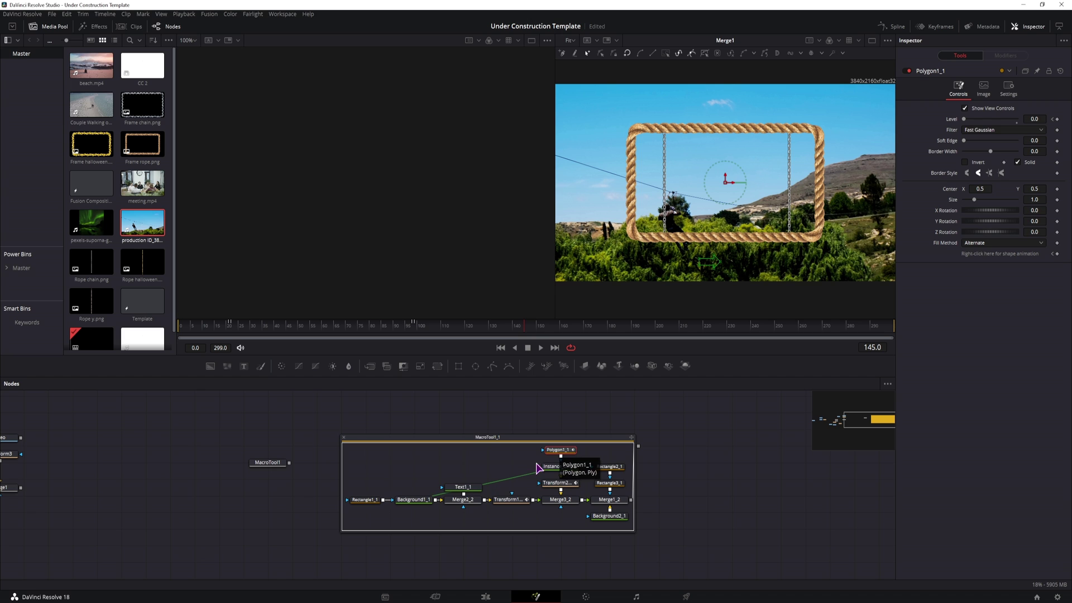
left_click(413, 500)
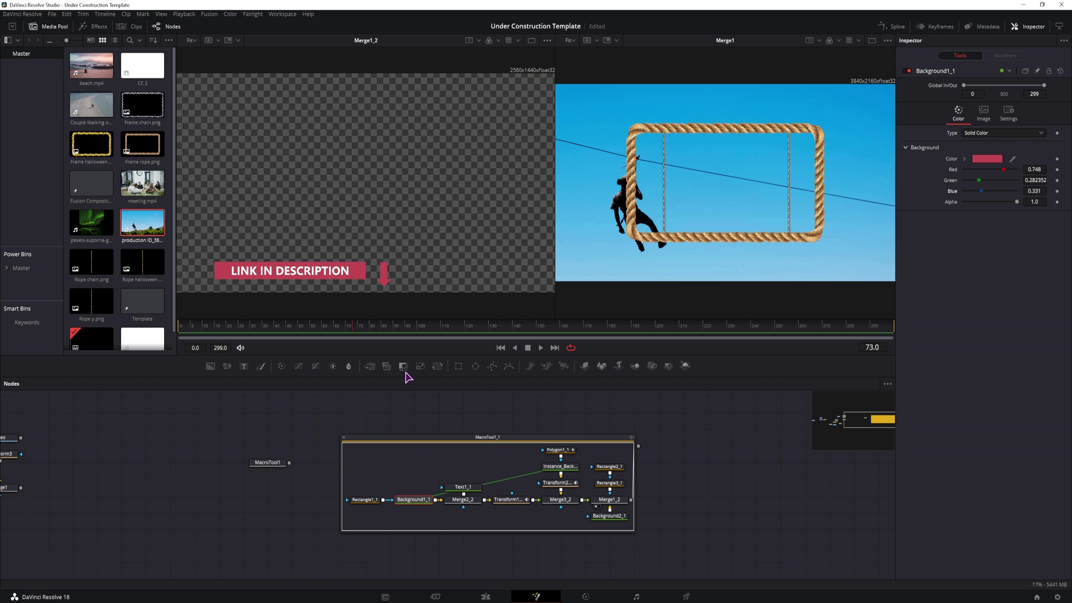
left_click(504, 437)
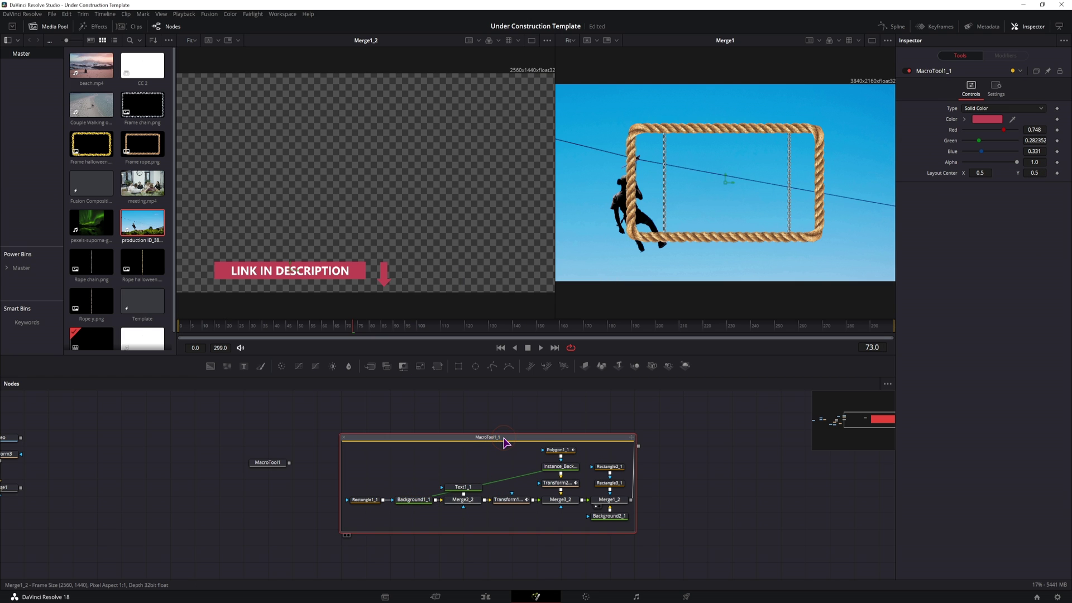
key("ctrl+c")
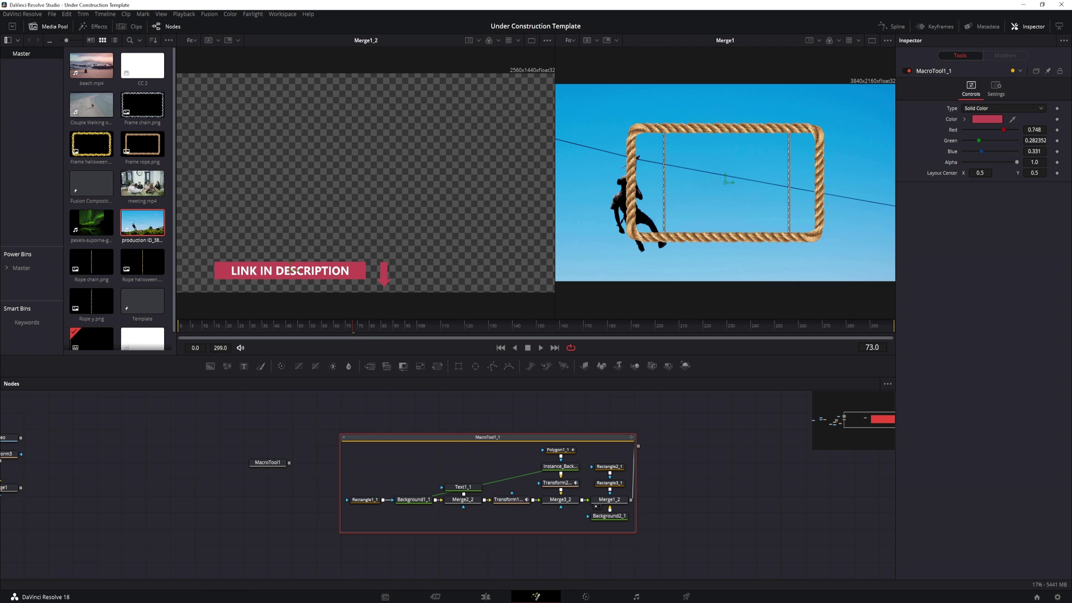
left_click(234, 575)
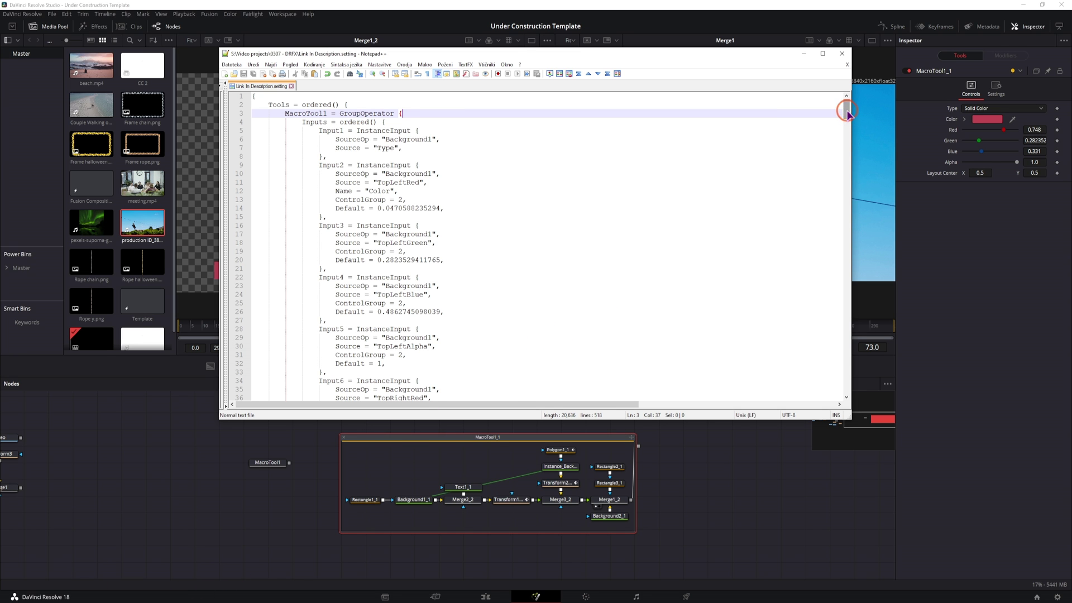
Step: Paste the copied group code below line 518 of the setting file, after blank lines
left_click_drag(847, 117, 526, 383)
scroll(616, 351, "down", 6)
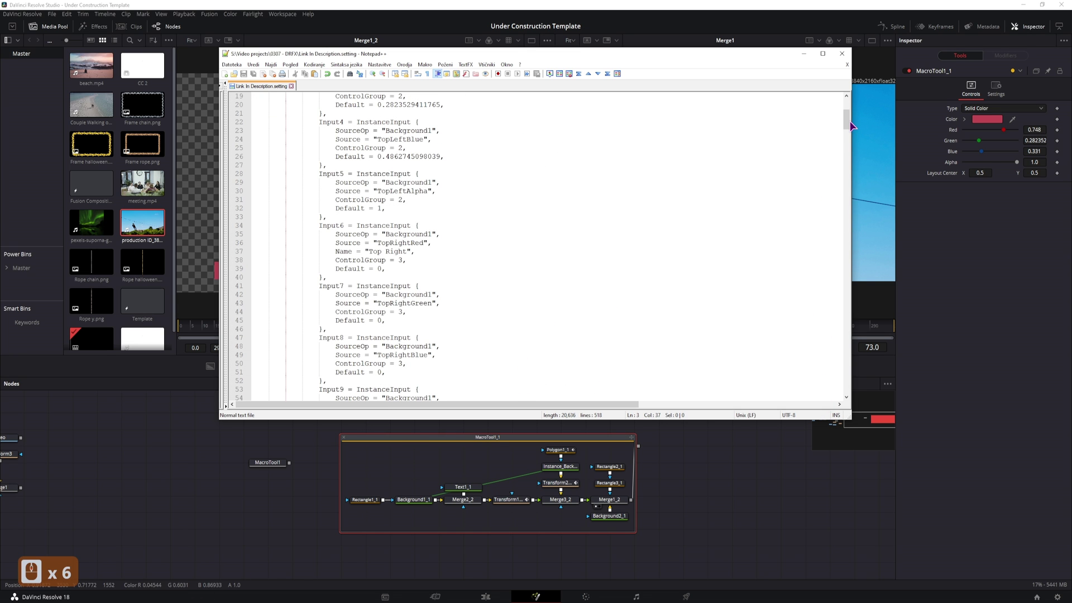
left_click_drag(846, 120, 844, 390)
left_click(334, 391)
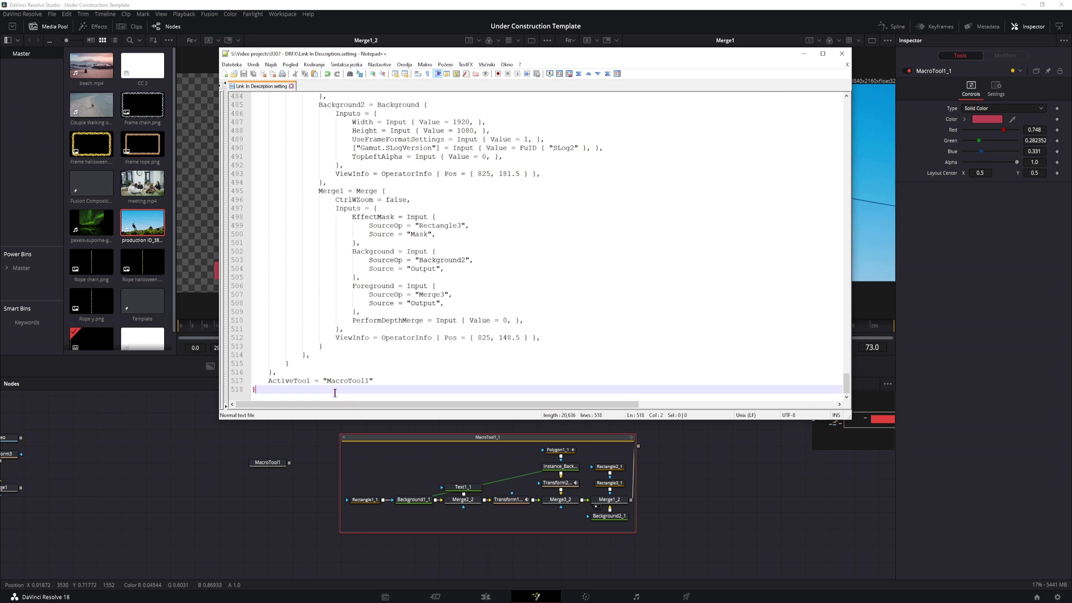
key("Return")
key("Return")
key("Return")
key("Return")
key("Return")
key("Return")
key("Return")
key("Return")
key("Return")
key("Return")
key("Return")
key("Return")
key("Return")
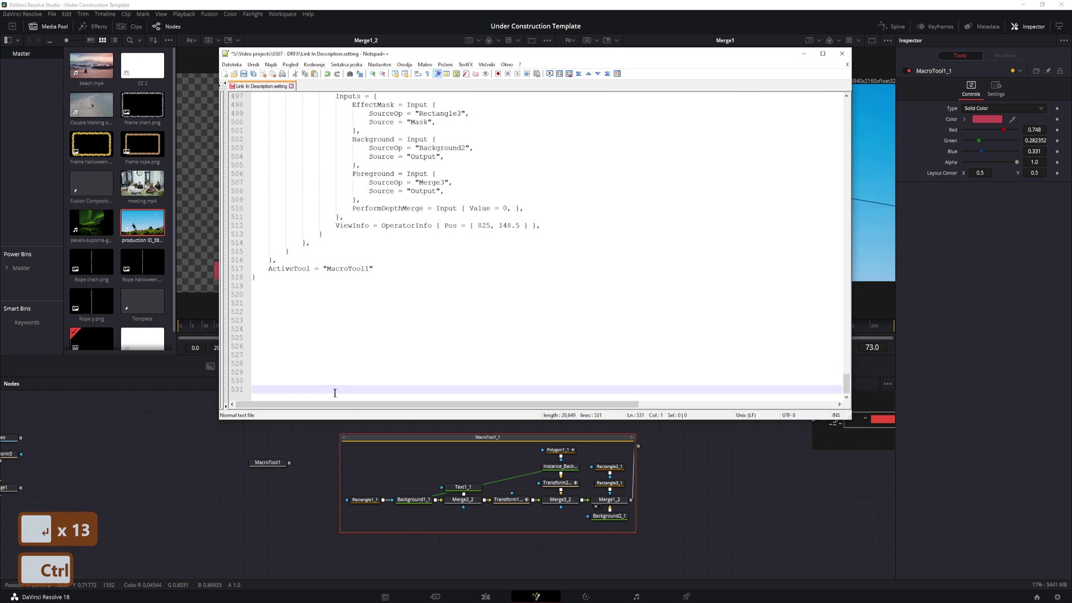
key("ctrl+v")
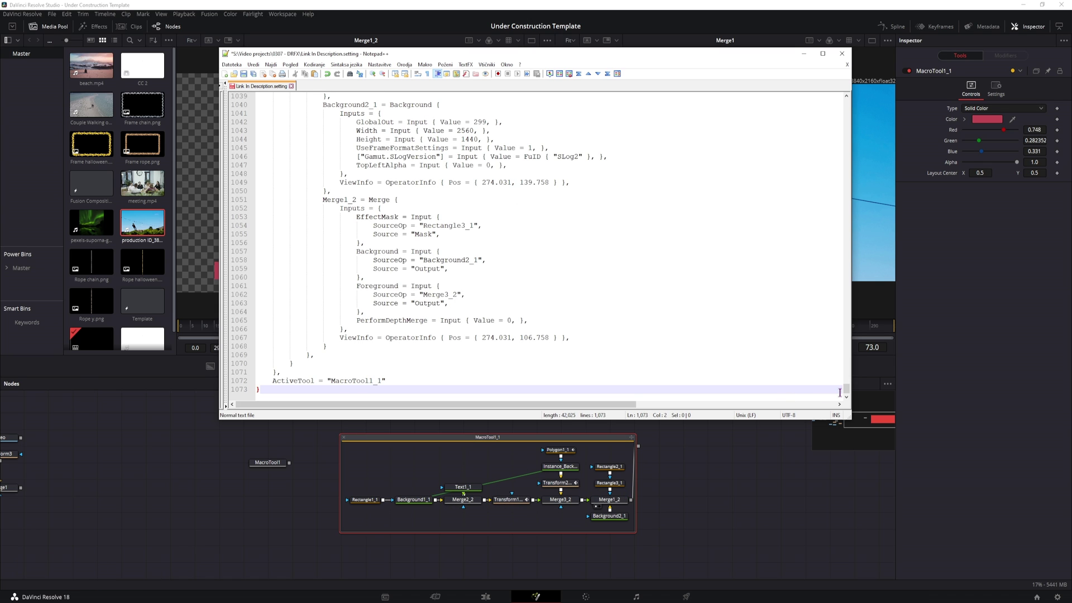
Step: Review the pasted code, select the word Group on line 533, and move the editor aside
left_click_drag(846, 390, 845, 250)
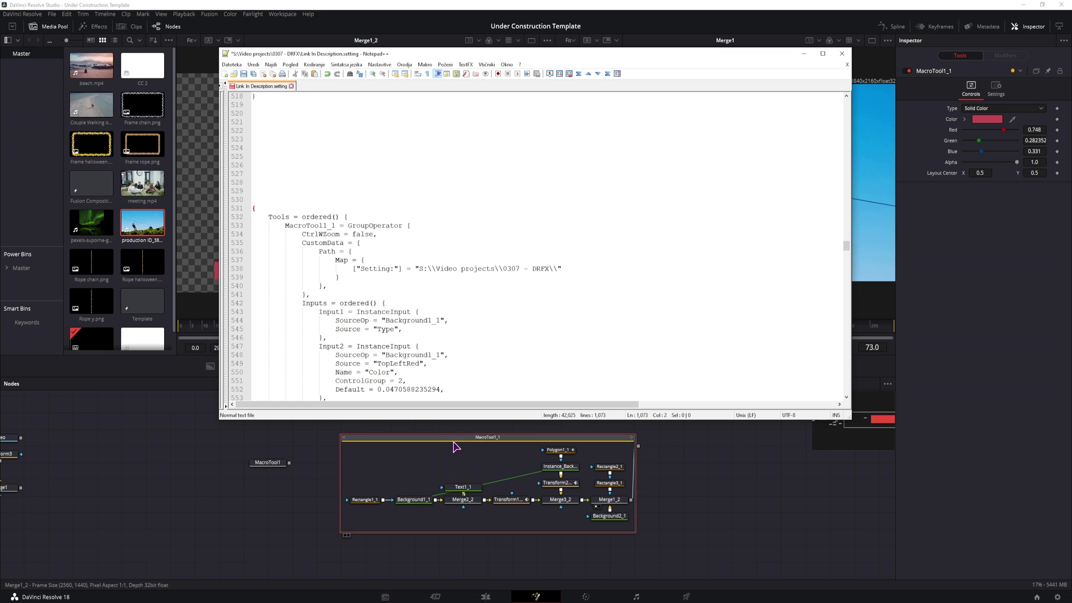
left_click_drag(349, 225, 369, 226)
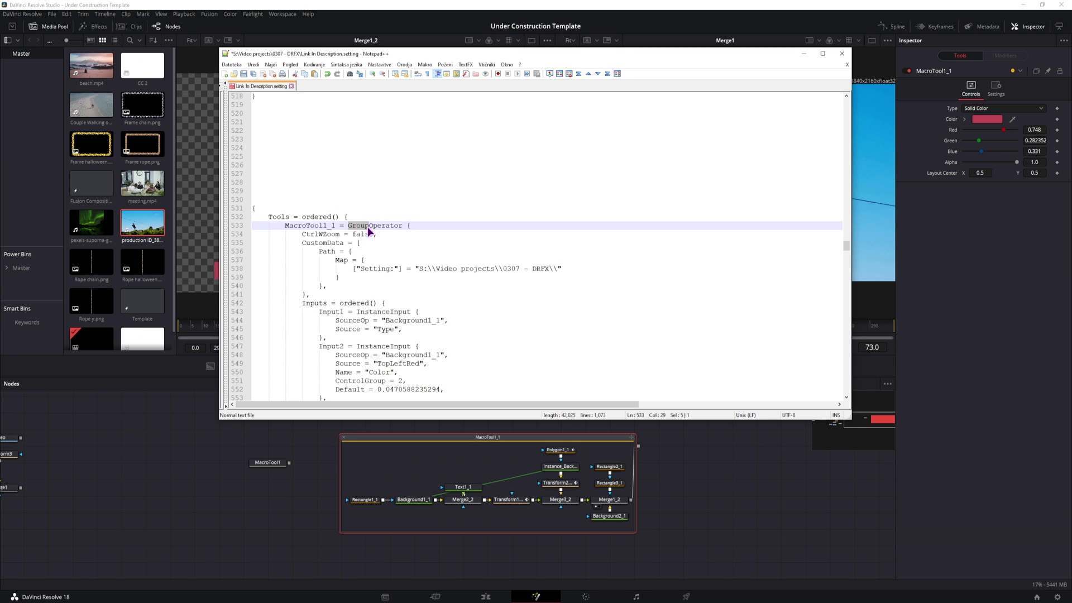
left_click_drag(521, 54, 668, 65)
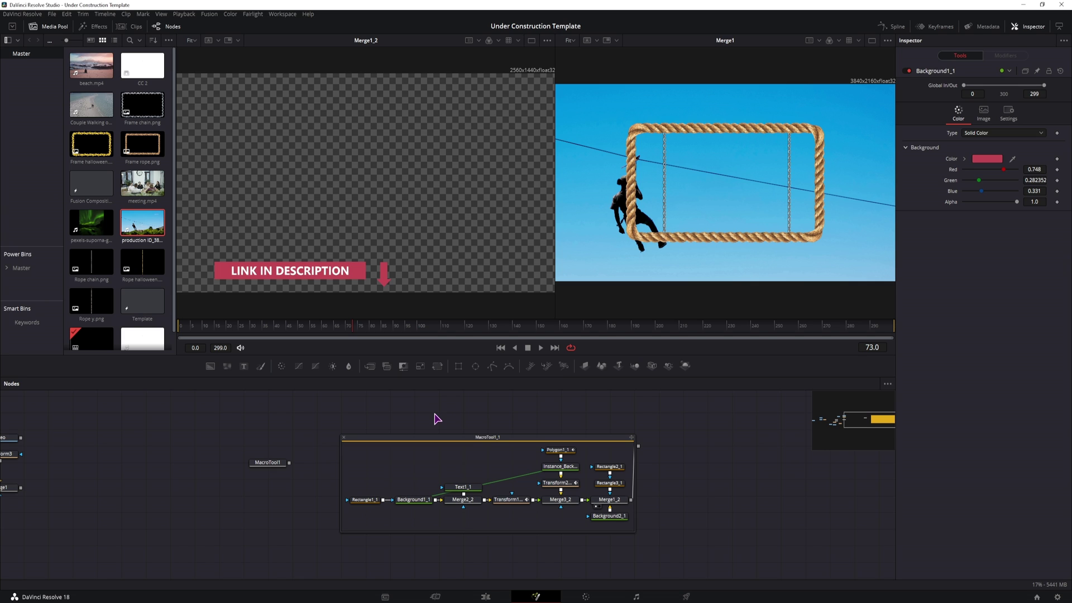
Step: Add a Number-type SliderControl named New Control to Background1_1's Color page via Edit Controls
left_click(414, 500)
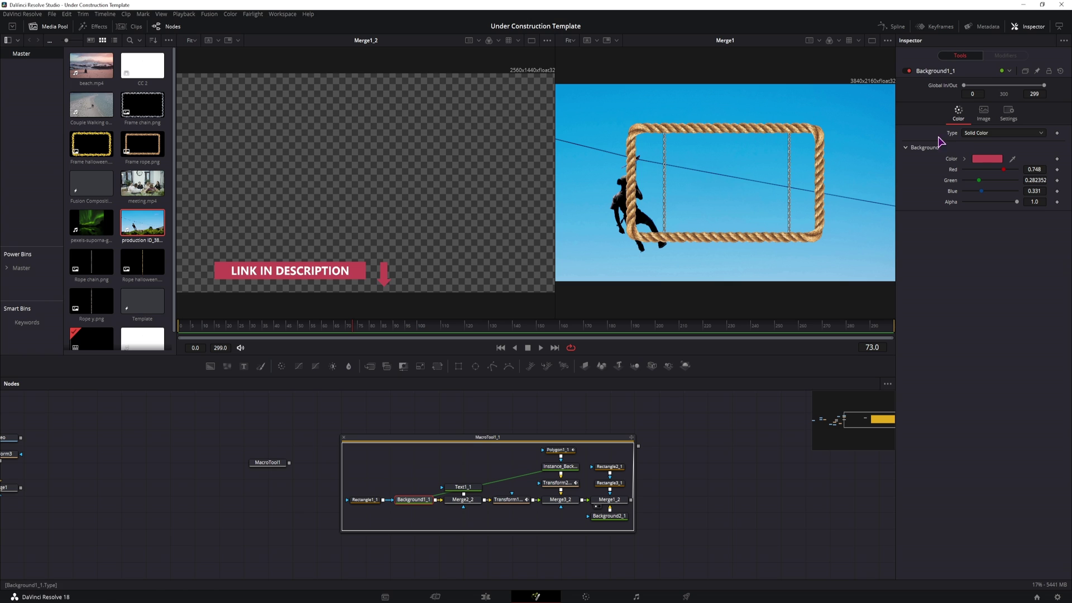
right_click(415, 504)
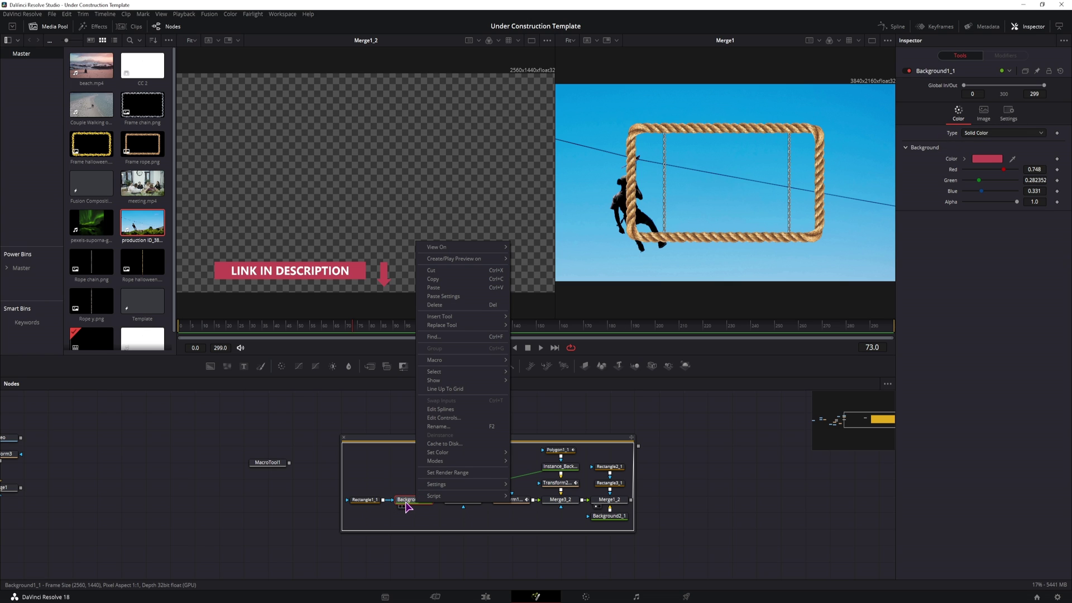
left_click(447, 418)
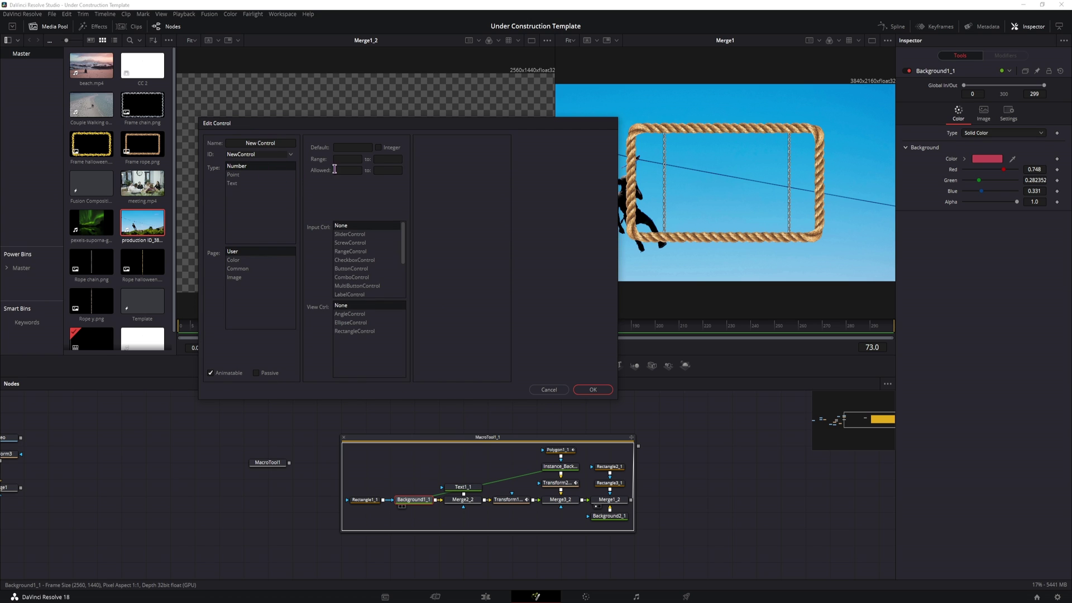
left_click(593, 390)
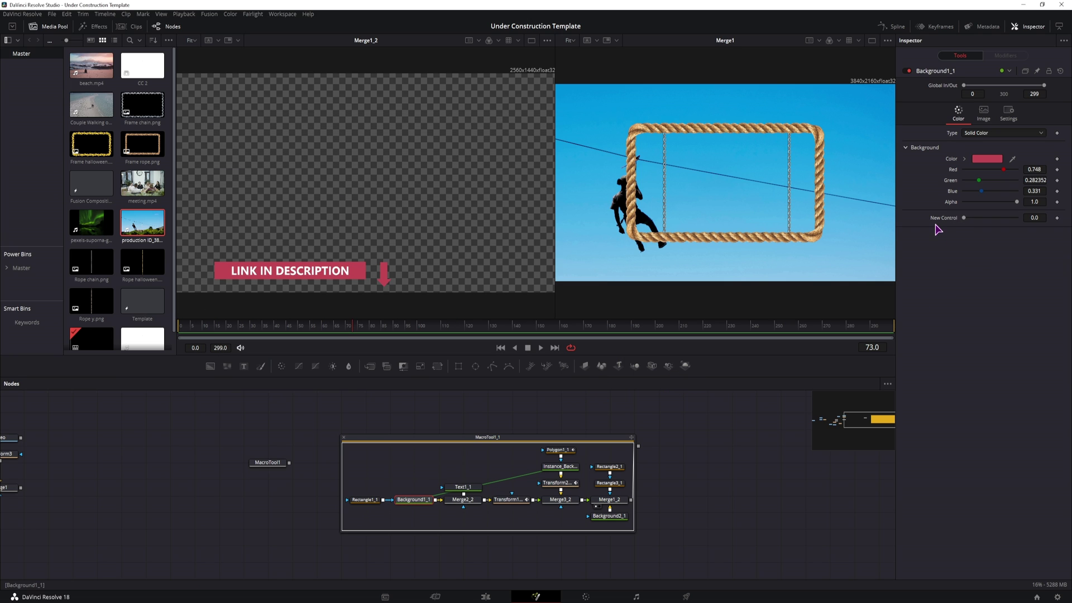
Step: Test the New Control slider by dragging it to 0.669, then save the project with Ctrl+S
left_click_drag(962, 218, 994, 218)
key("ctrl+s")
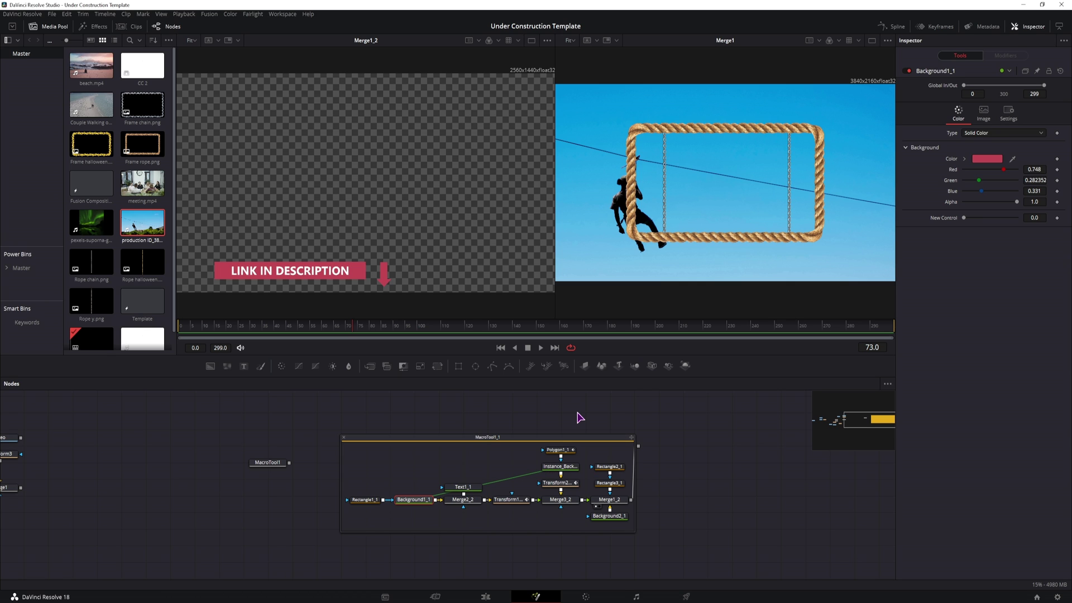
scroll(603, 420, "right", 2)
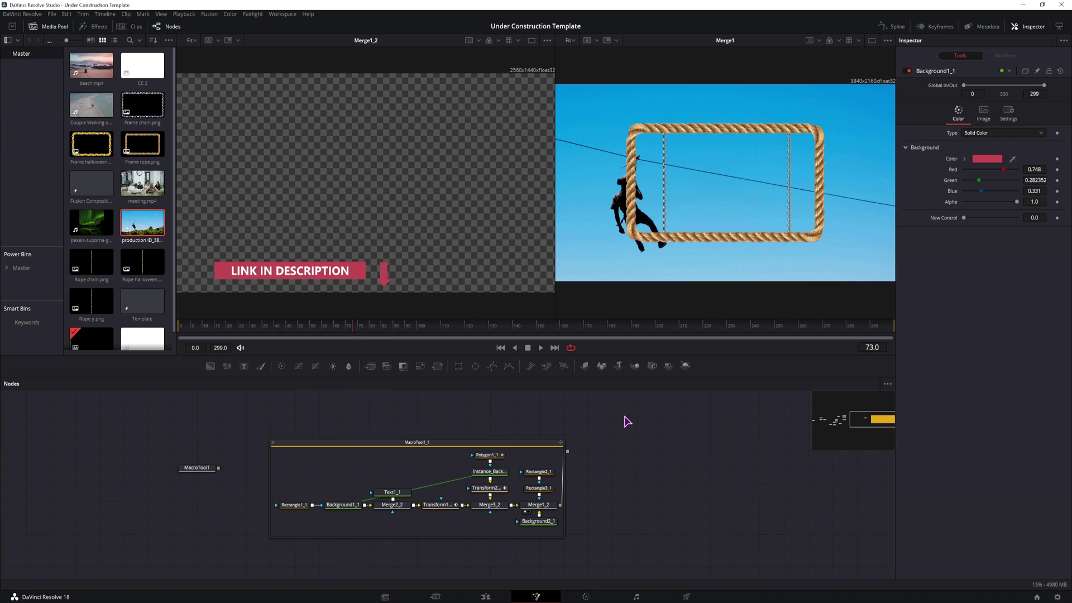